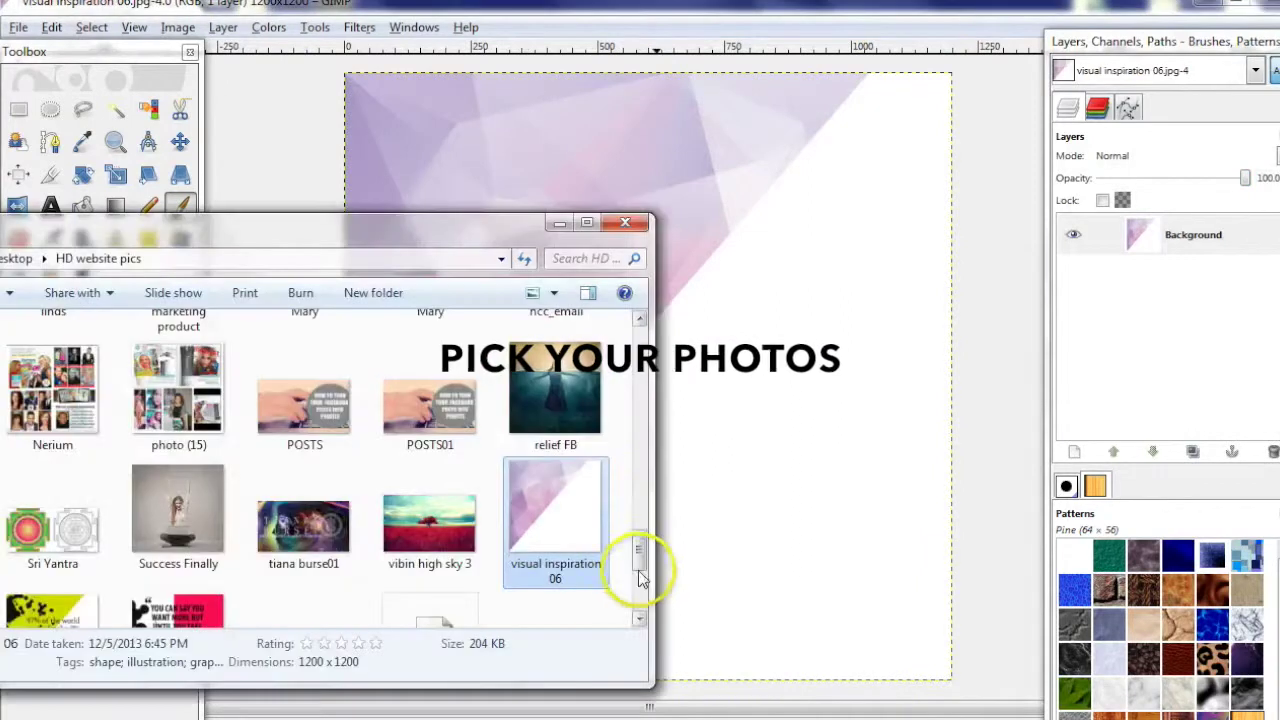
# - Add the ink-splatter image as a layer and scale it to 1738 × 1738 px
pyautogui.moveTo(640, 571); pyautogui.dragTo(640, 400)
pyautogui.click(568, 452)
pyautogui.moveTo(548, 524); pyautogui.dragTo(588, 543)
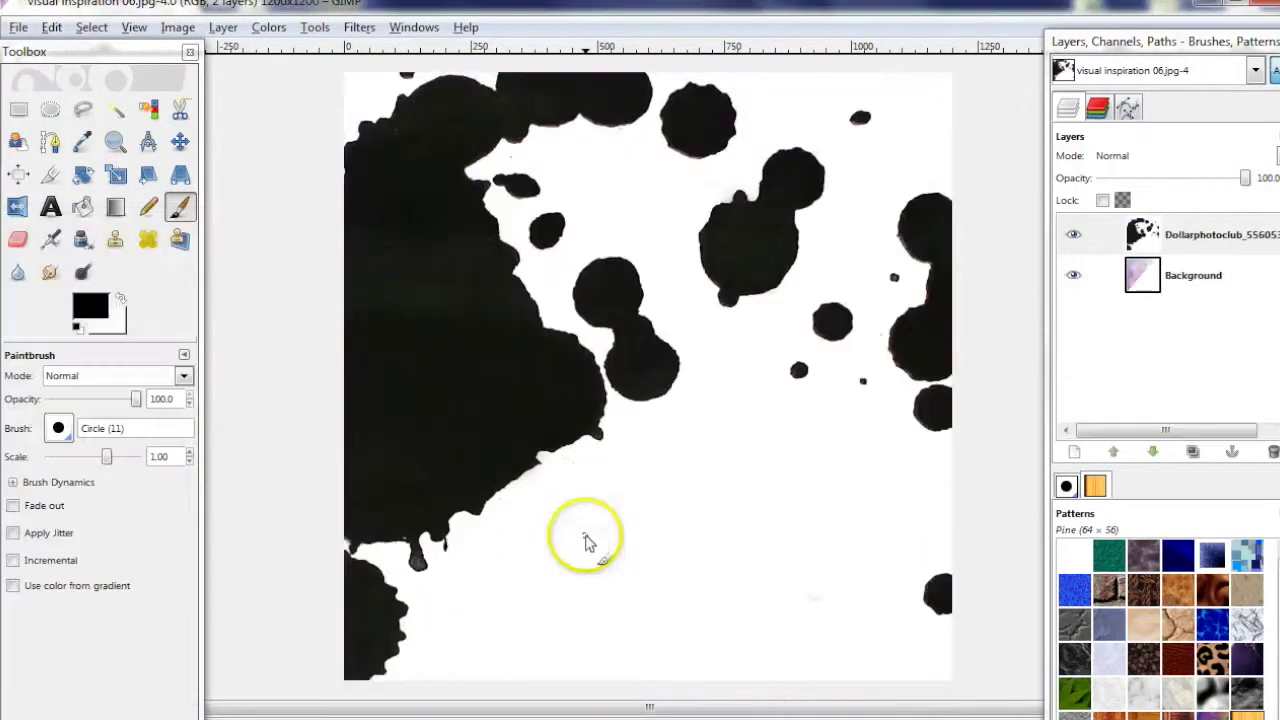
pyautogui.click(220, 27)
pyautogui.click(250, 318)
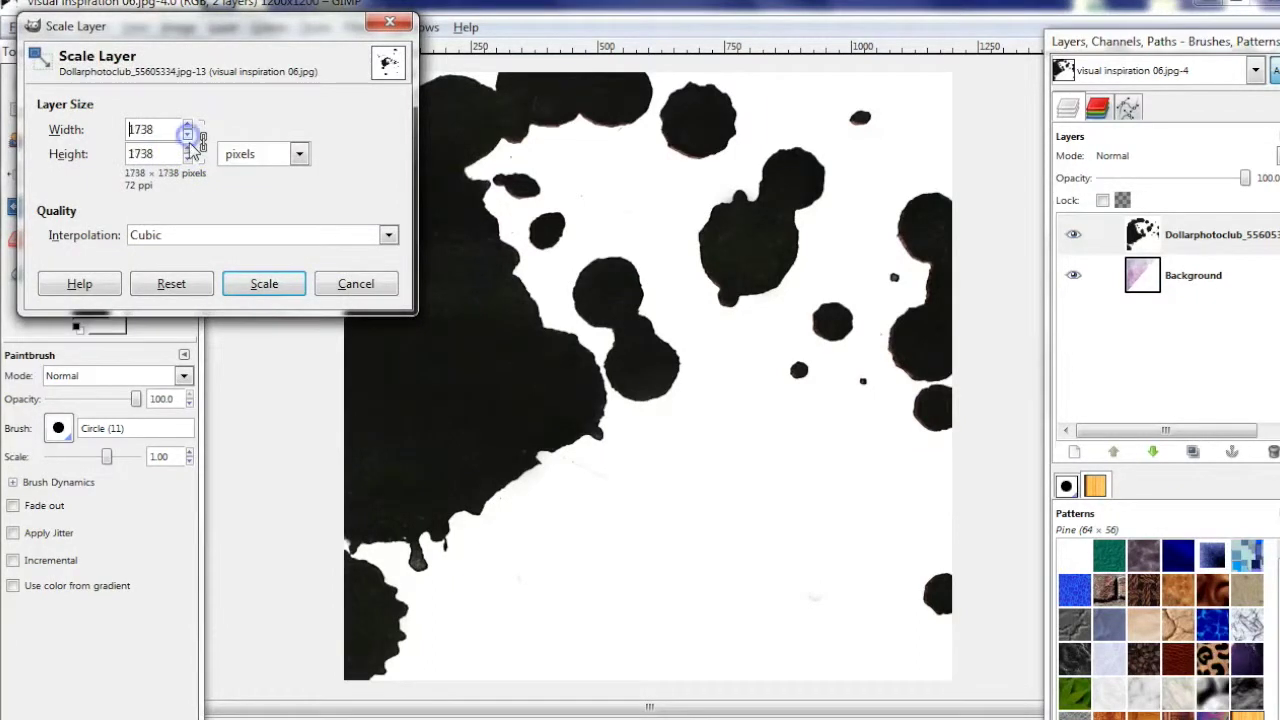
pyautogui.click(274, 290)
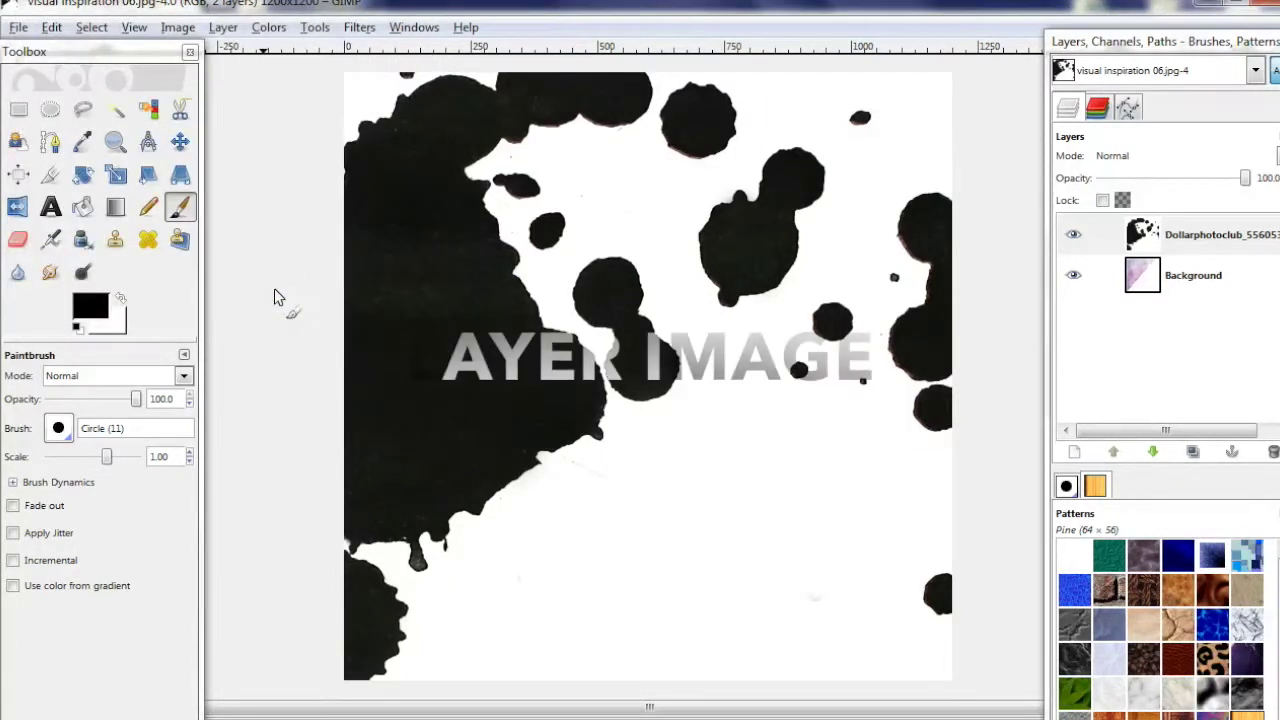
# - Shift the splatters up-left and reopen the HD website pics folder
pyautogui.click(180, 141)
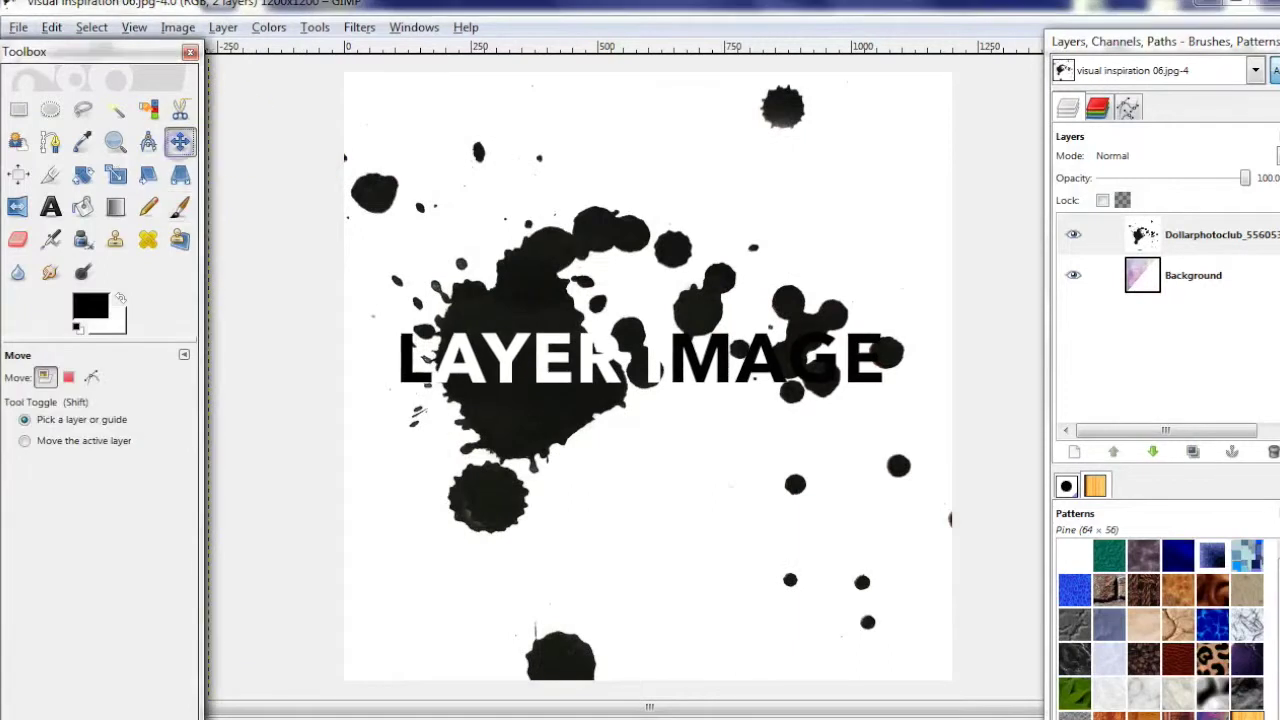
pyautogui.moveTo(491, 223)
pyautogui.mouseDown()
pyautogui.moveTo(403, 113)
pyautogui.moveTo(556, 474)
pyautogui.moveTo(597, 507)
pyautogui.mouseUp()
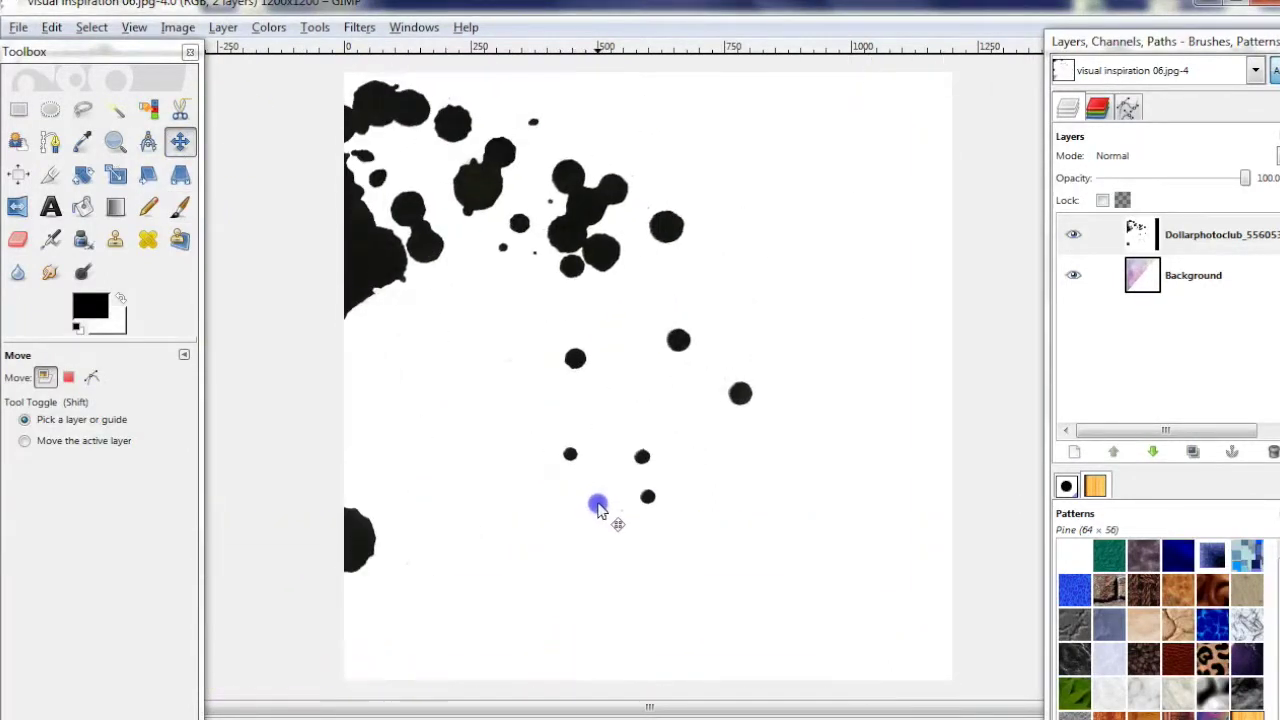
pyautogui.click(400, 712)
pyautogui.moveTo(638, 437)
pyautogui.mouseDown()
pyautogui.moveTo(640, 514)
pyautogui.moveTo(631, 385)
pyautogui.mouseUp()
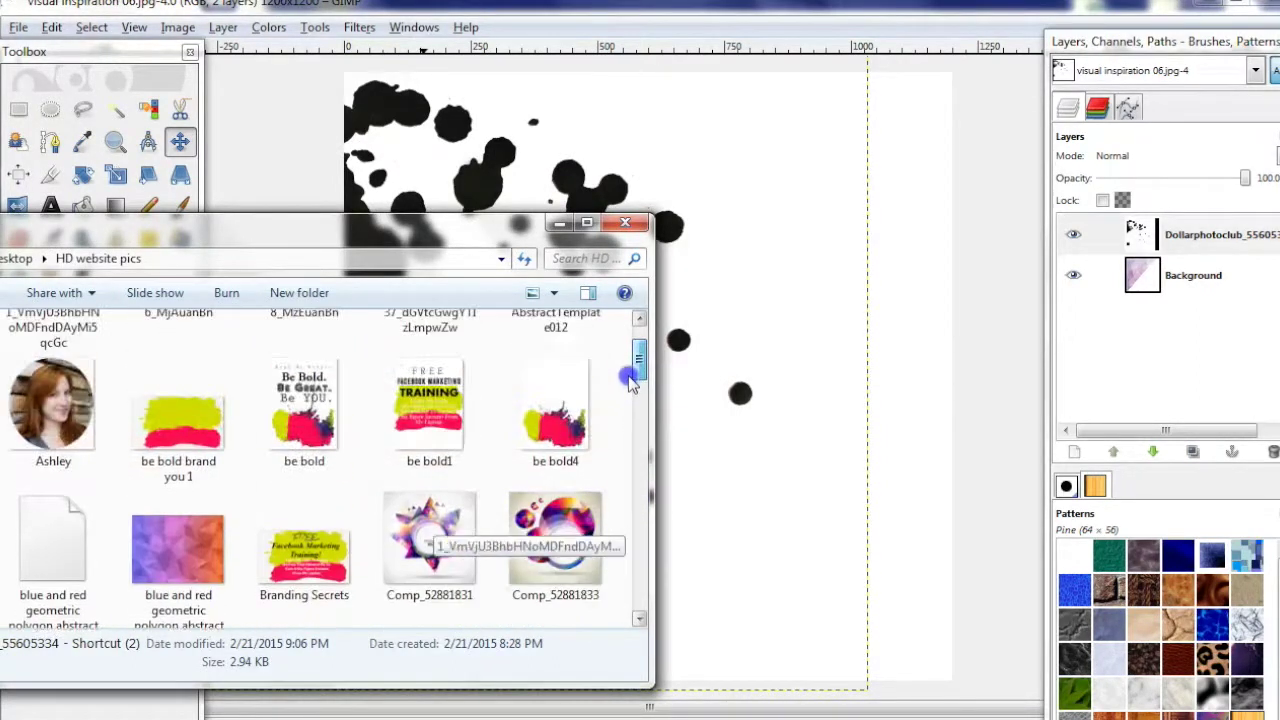
# - Add 'be bold brand you 1' as a bottom layer scaled to 142 px wide
pyautogui.moveTo(168, 434); pyautogui.dragTo(708, 609)
pyautogui.moveTo(634, 346)
pyautogui.mouseDown()
pyautogui.moveTo(646, 551)
pyautogui.moveTo(618, 566)
pyautogui.mouseUp()
pyautogui.click(222, 27)
pyautogui.click(240, 321)
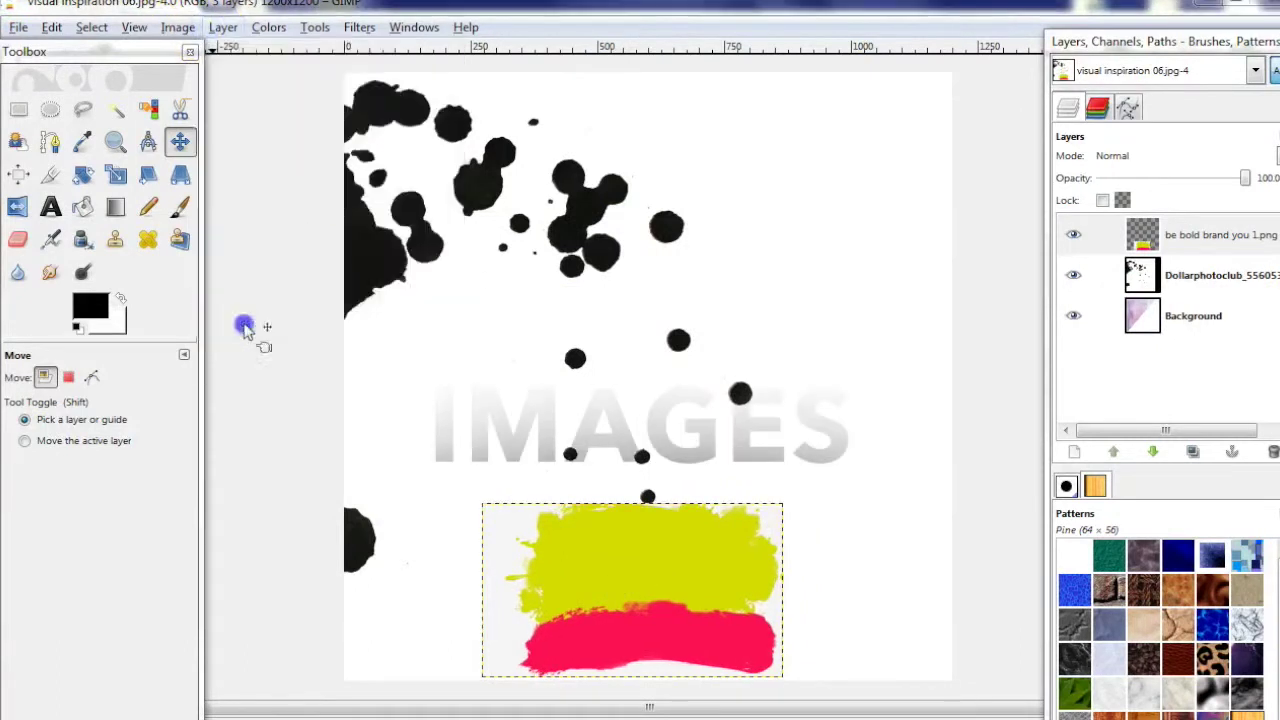
pyautogui.write('142')
pyautogui.press('Return')
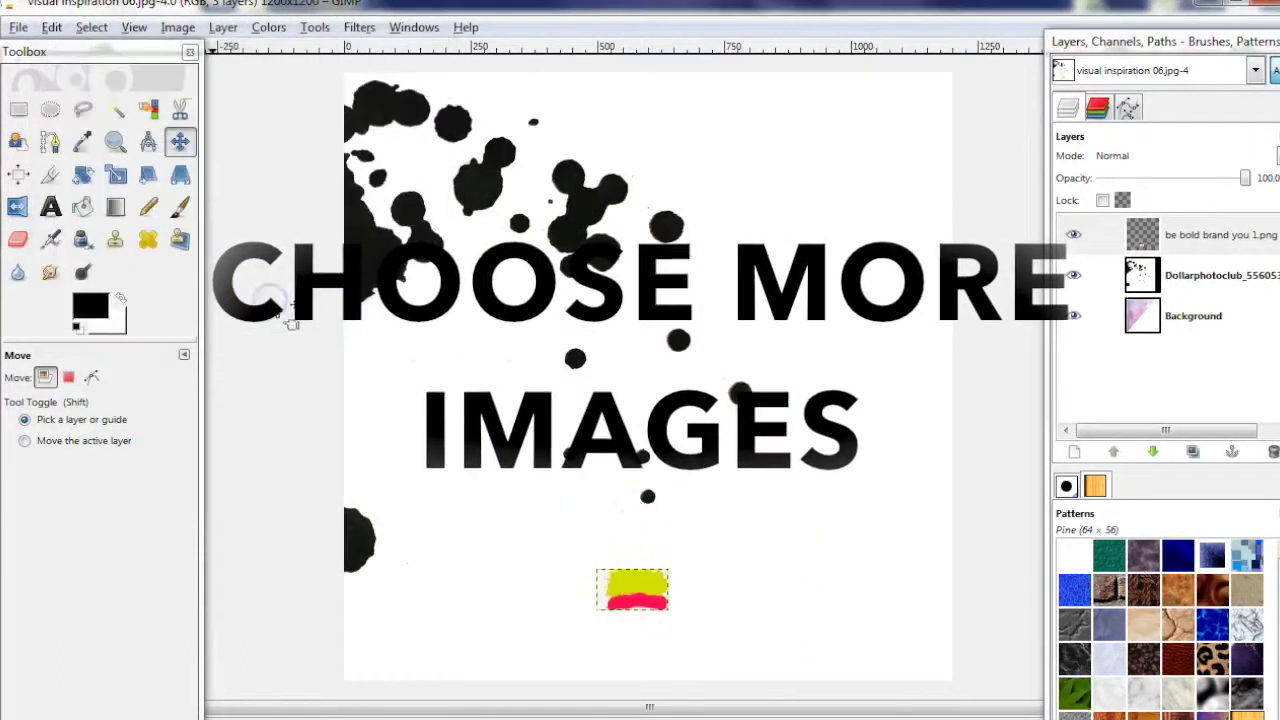
# - Rescale the stroke layer to 270 px wide and nudge it right near bottom centre
pyautogui.click(222, 27)
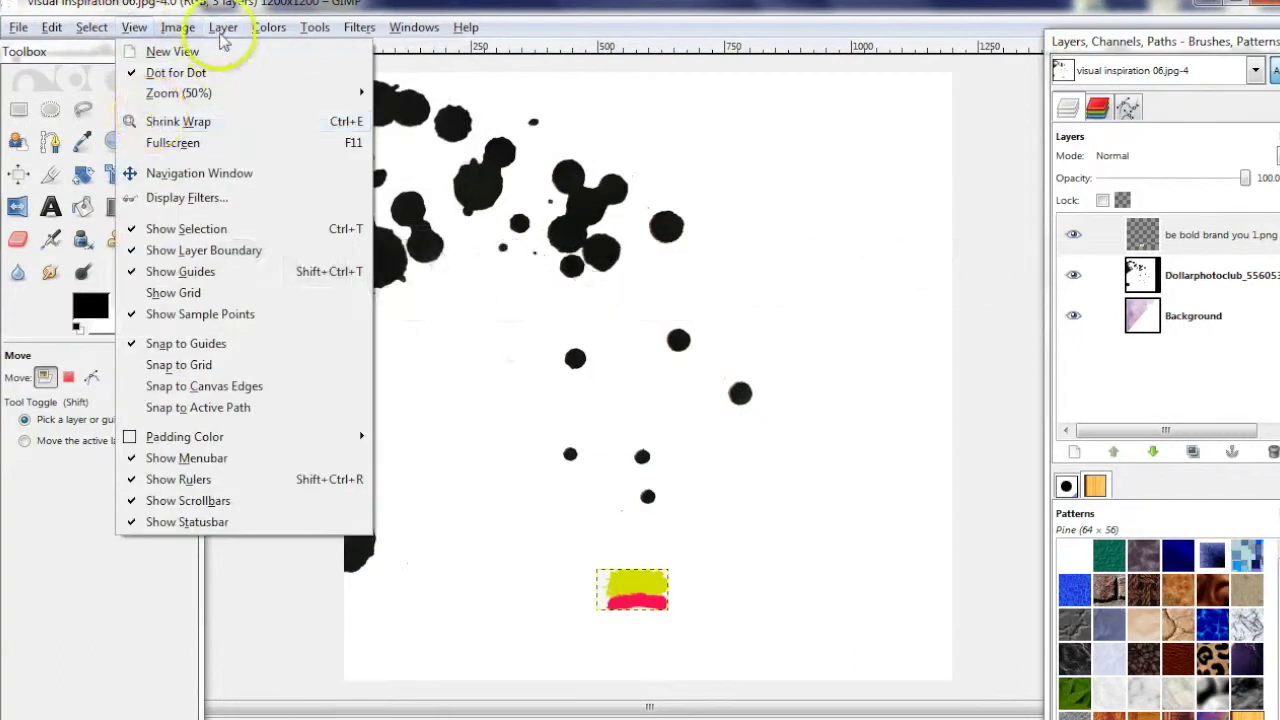
pyautogui.moveTo(222, 27)
pyautogui.click(255, 323)
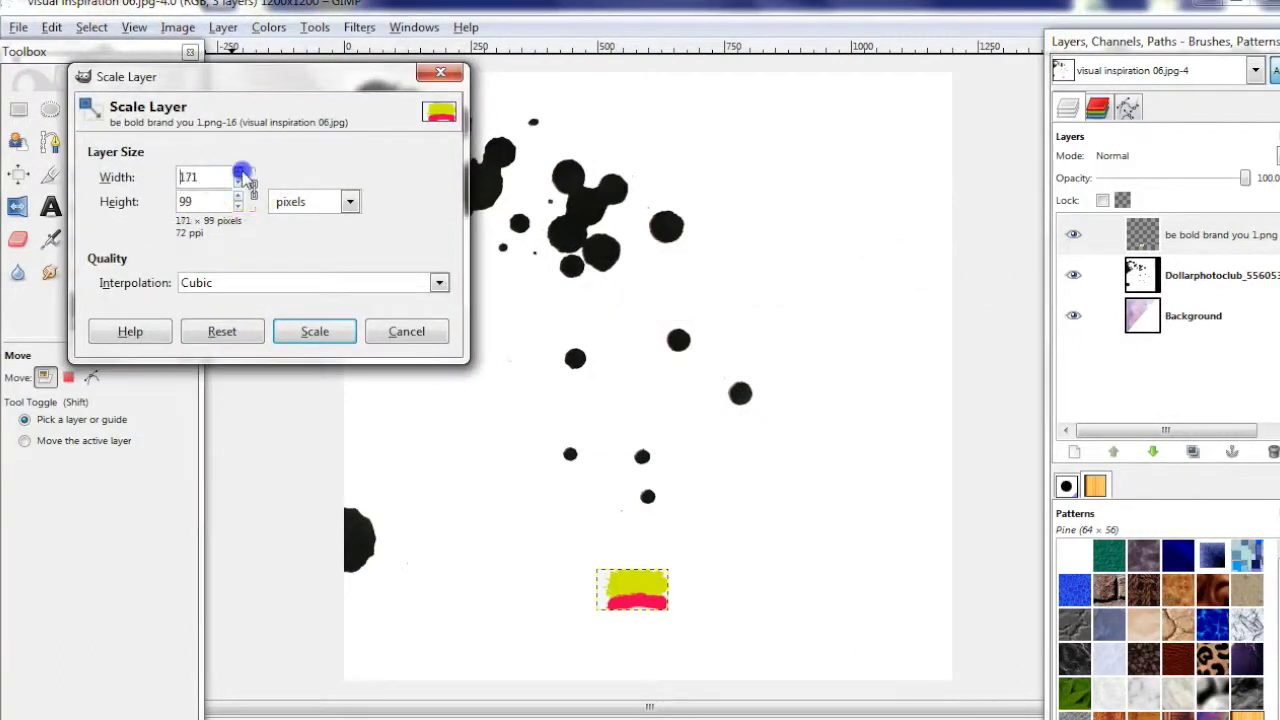
pyautogui.click(315, 331)
pyautogui.moveTo(636, 650); pyautogui.dragTo(641, 650)
pyautogui.click(553, 425)
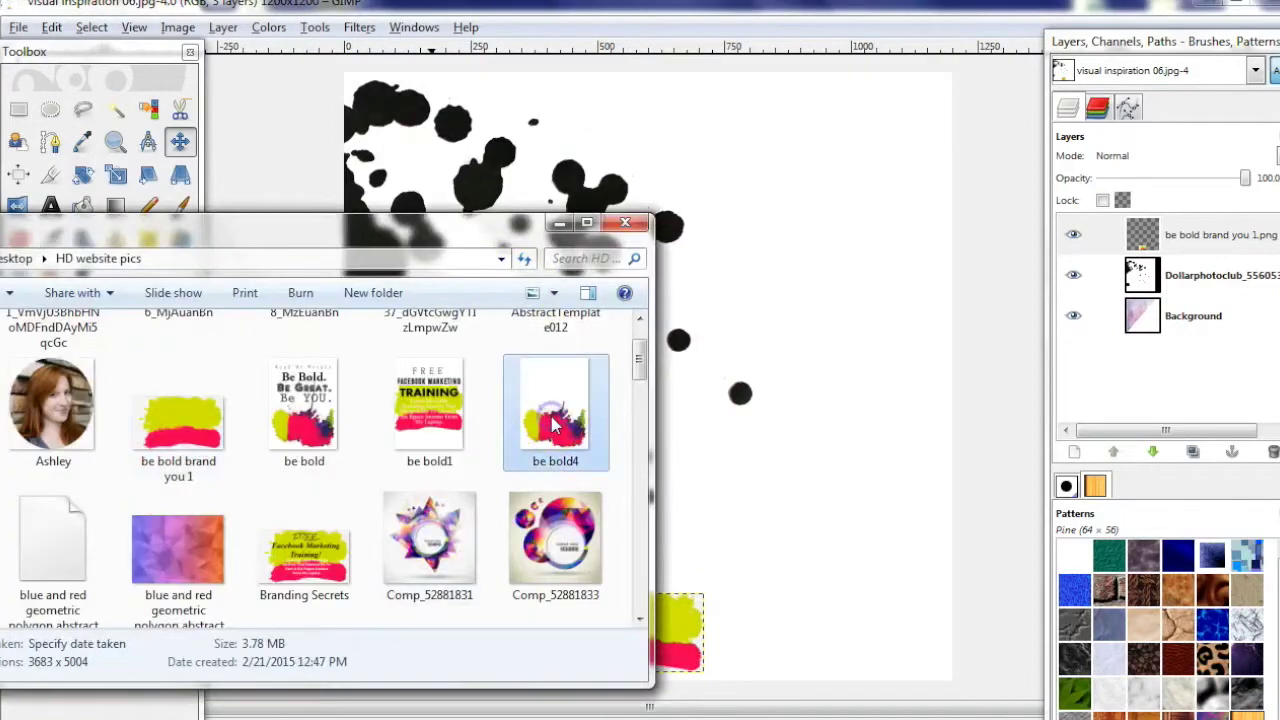
# - Preview be bold4, add it as a layer, and give it a first resize
pyautogui.doubleClick(553, 425)
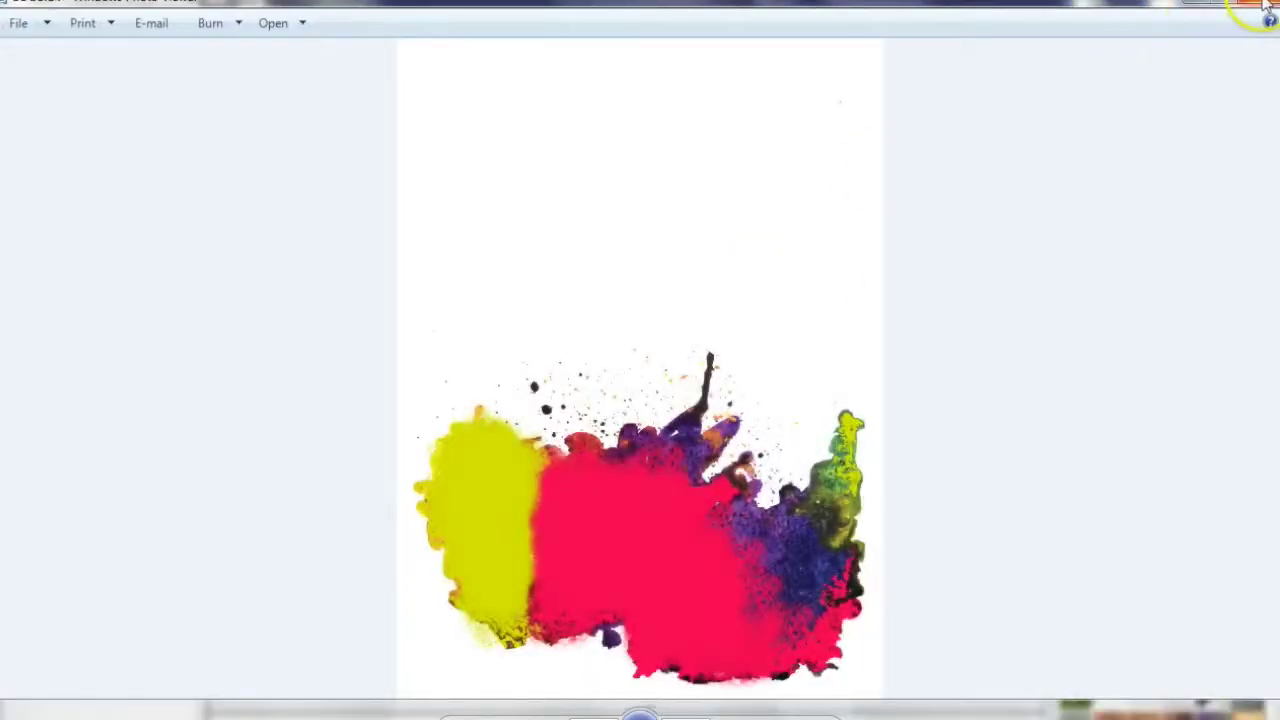
pyautogui.click(1265, 8)
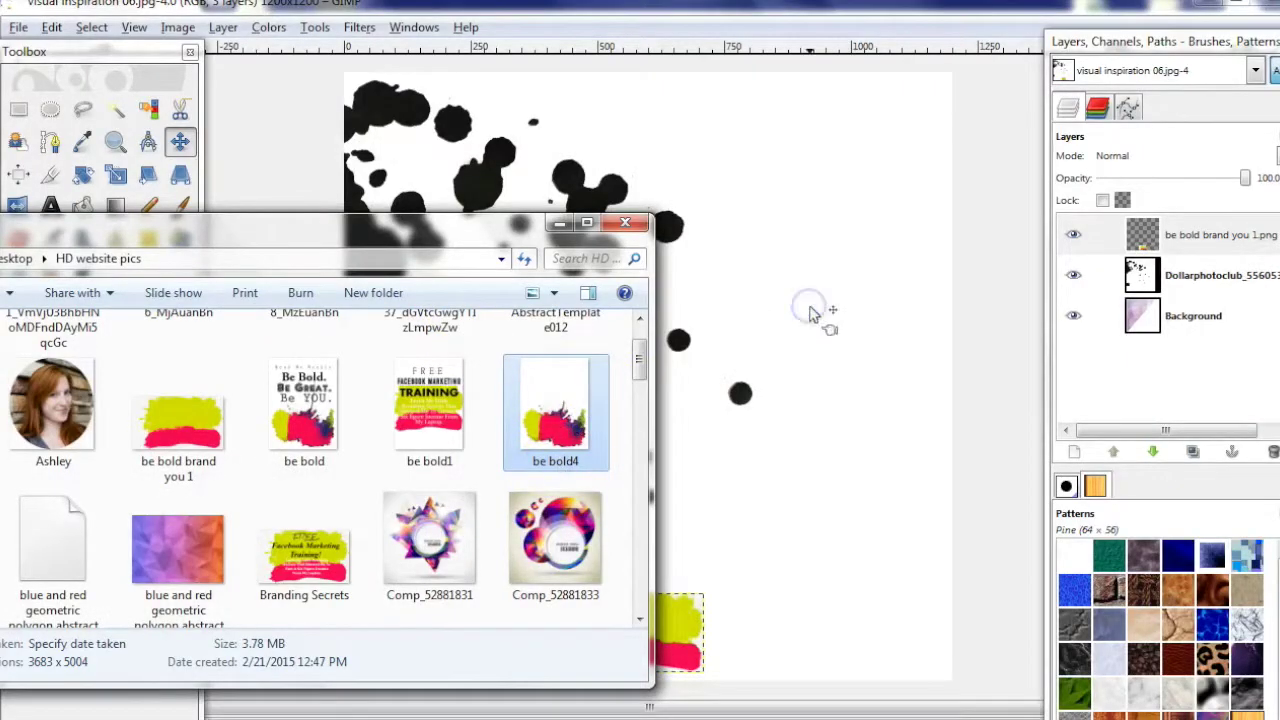
pyautogui.moveTo(215, 215); pyautogui.dragTo(210, 220)
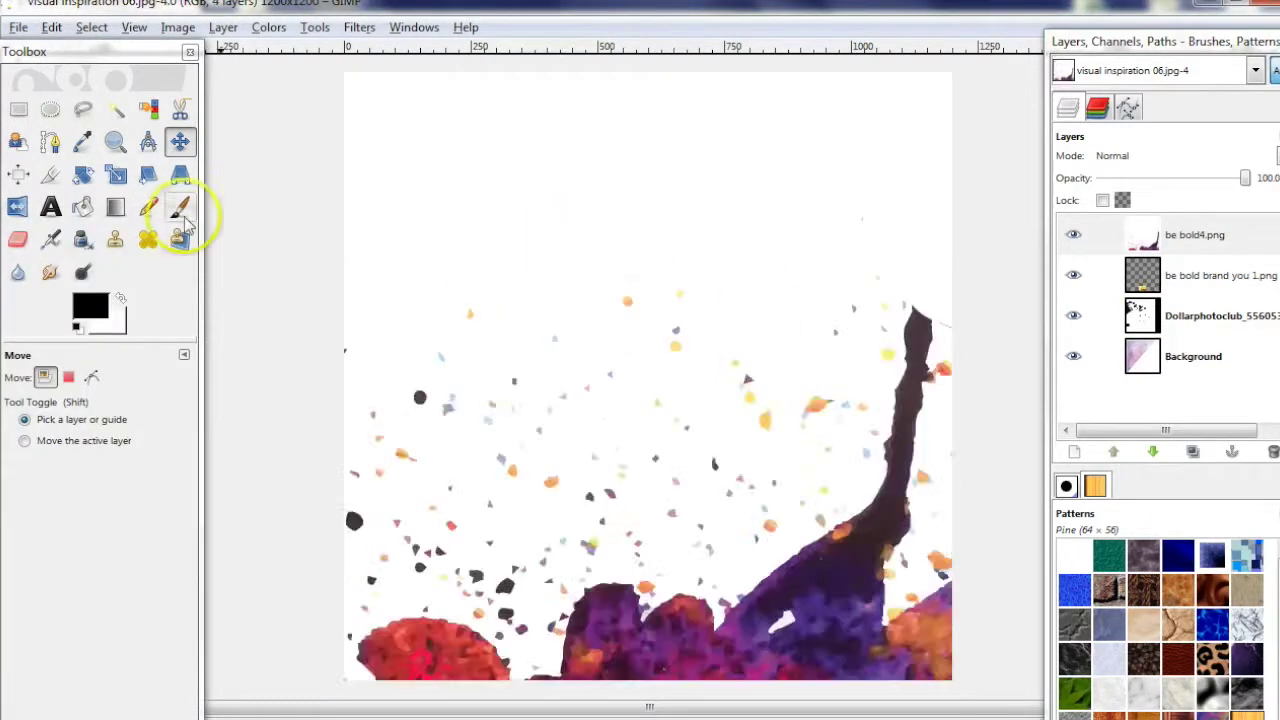
pyautogui.click(222, 27)
pyautogui.click(260, 323)
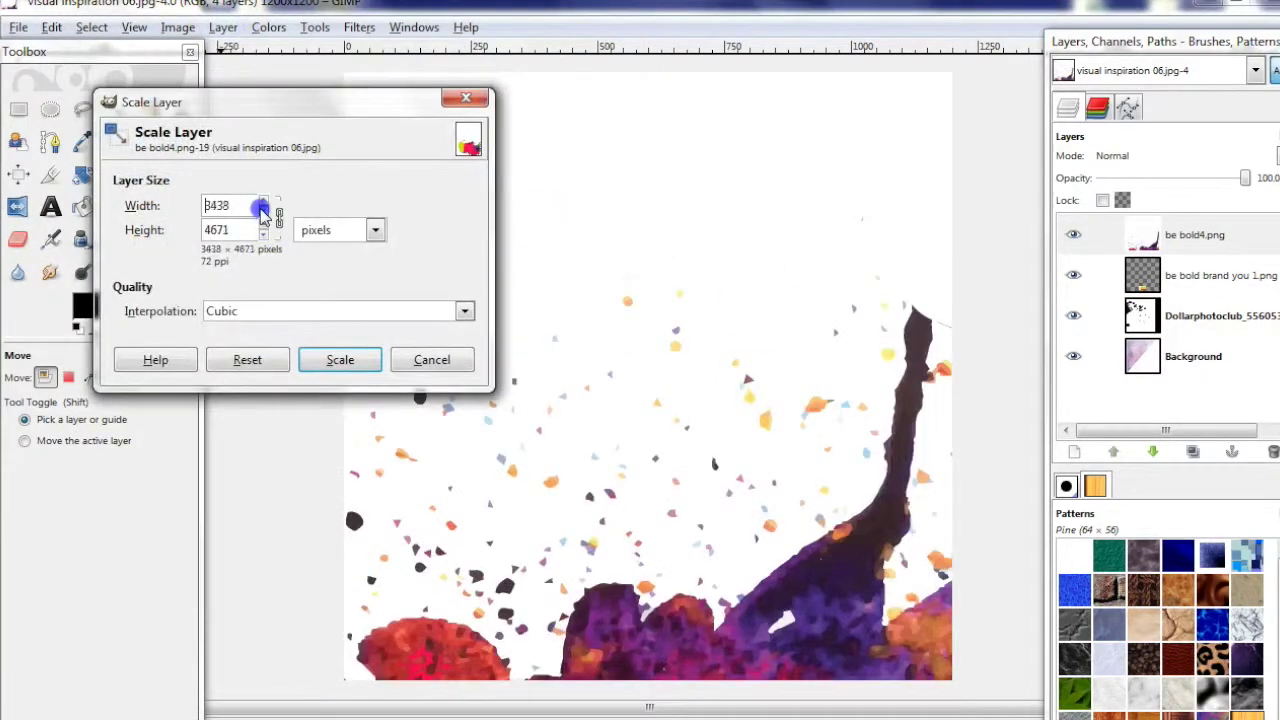
pyautogui.click(340, 363)
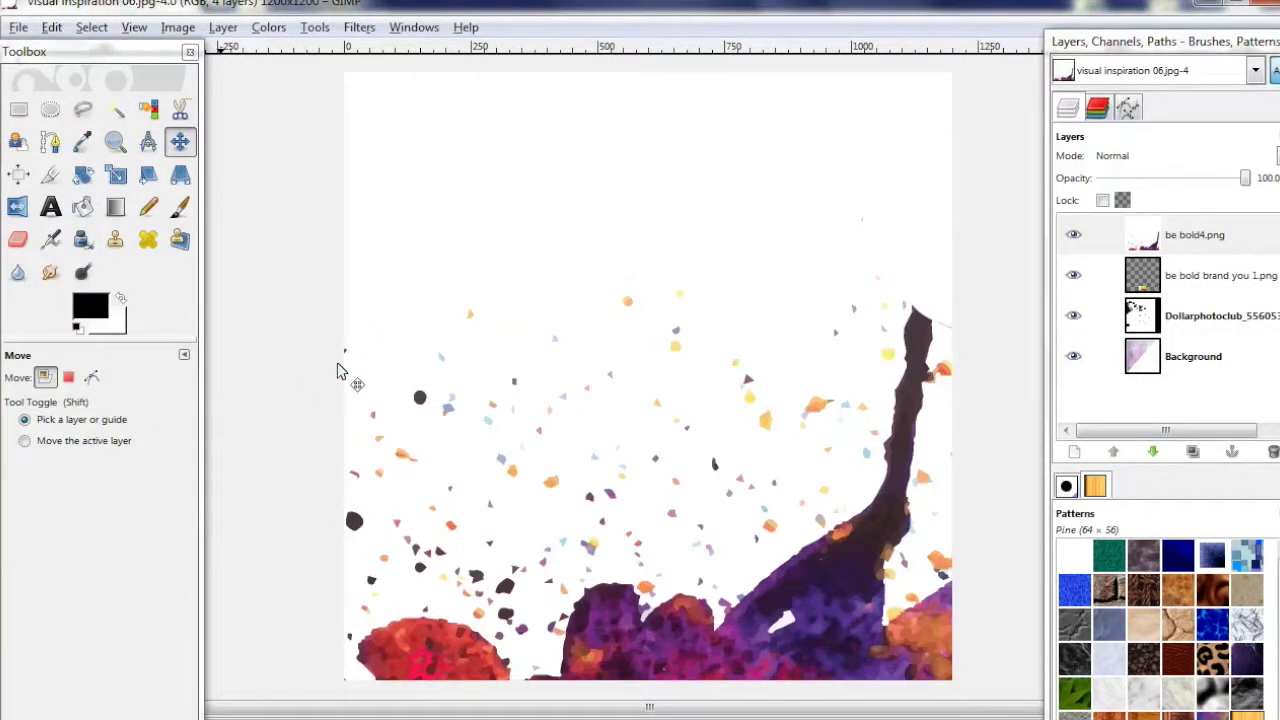
# - Scale the be bold4 splash down to 1149 × 1561 px across the lower canvas
pyautogui.click(224, 27)
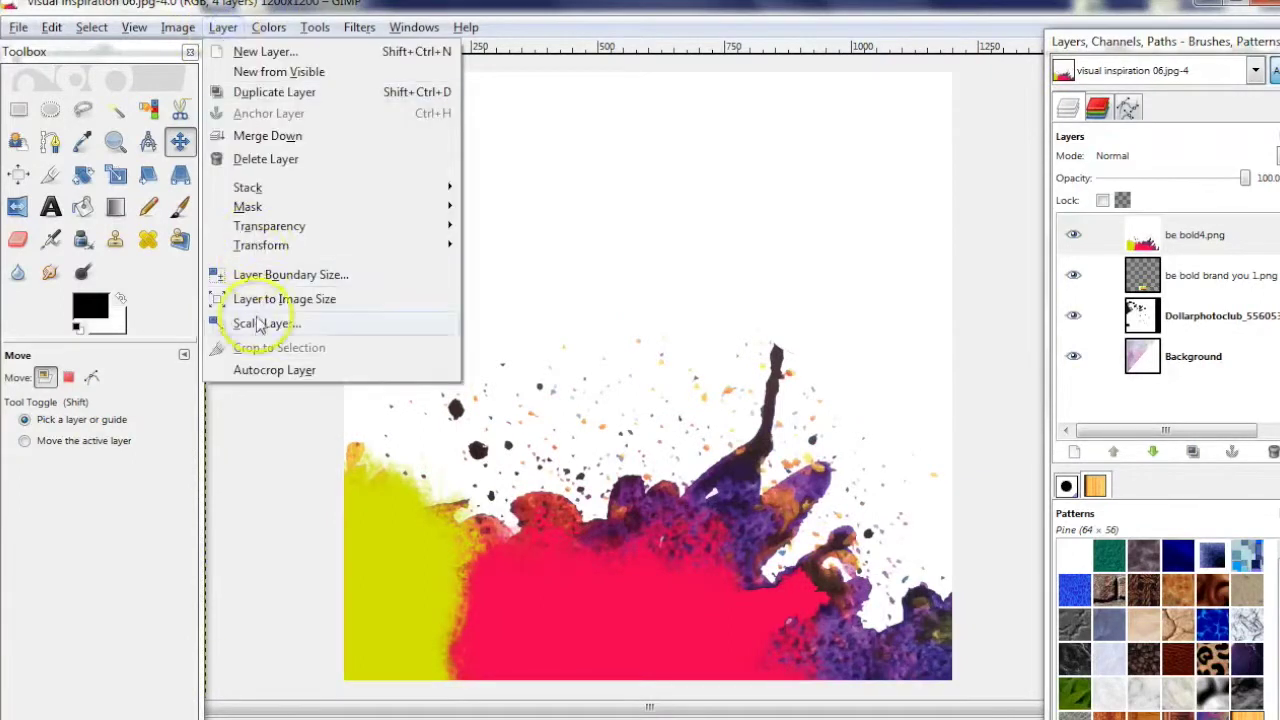
pyautogui.click(250, 320)
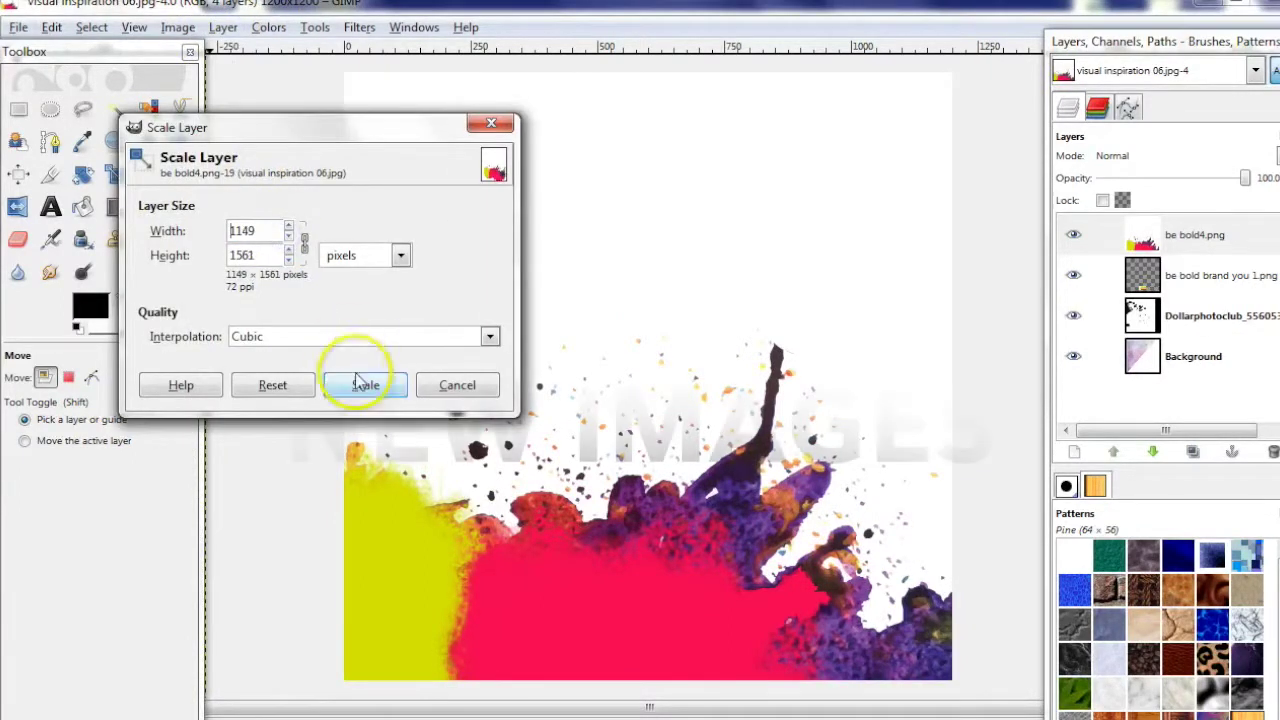
pyautogui.click(356, 385)
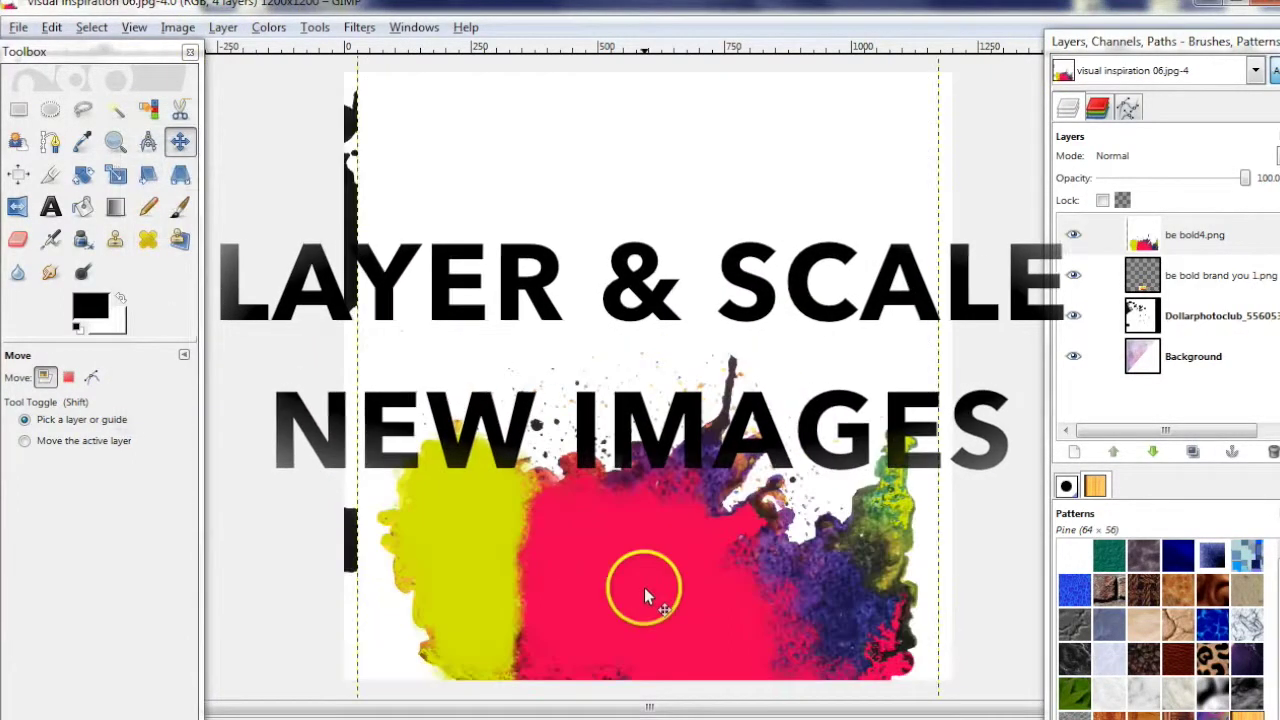
pyautogui.click(223, 27)
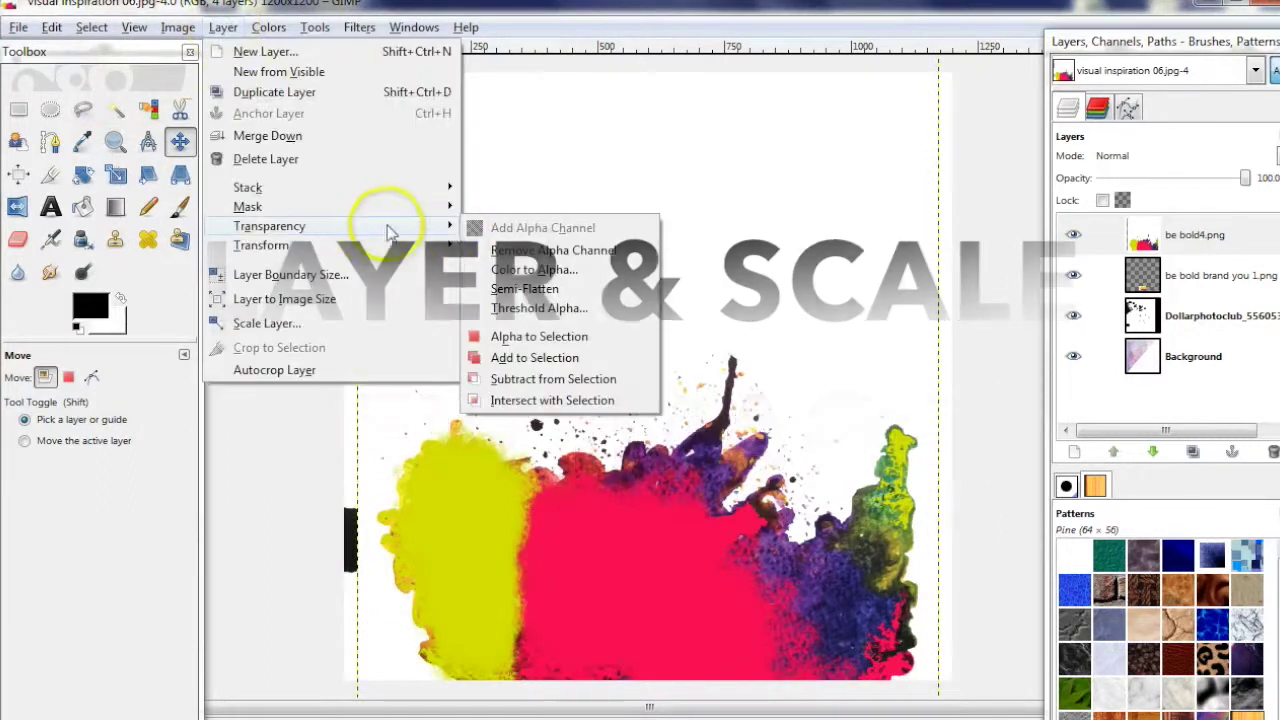
# - Clear the paint splash's white background and drop the selection
pyautogui.click(115, 117)
pyautogui.click(118, 111)
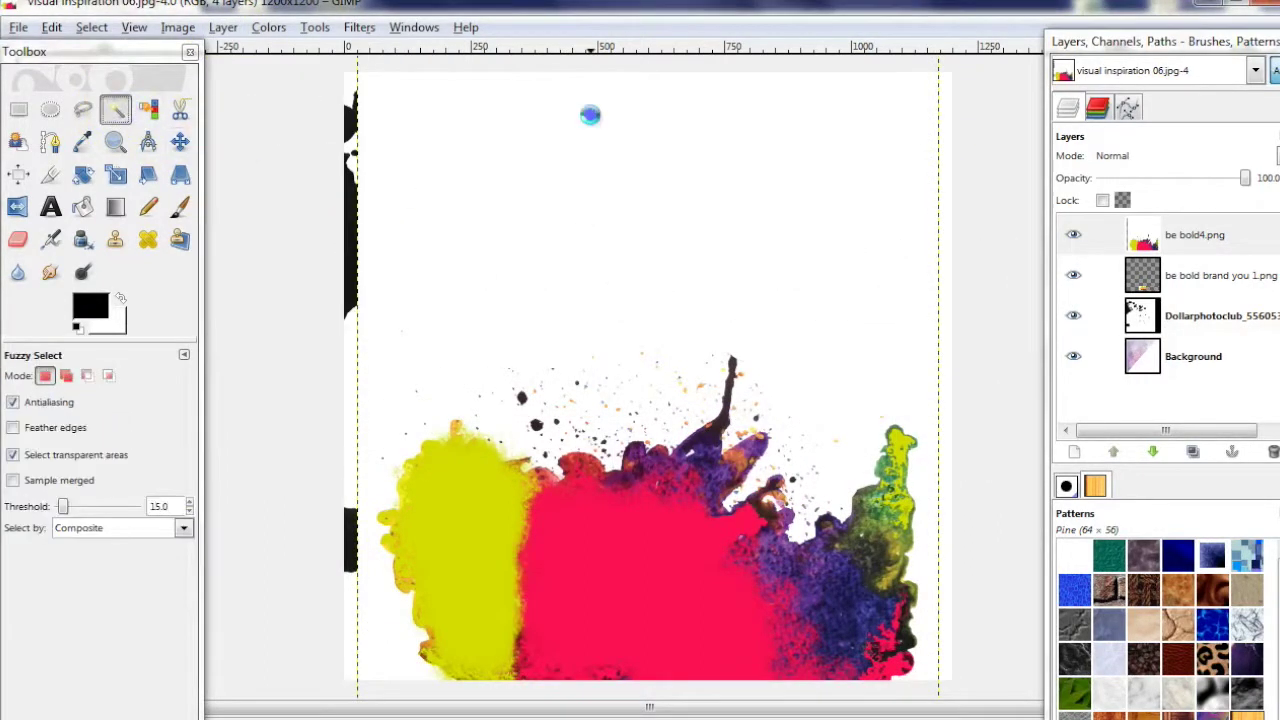
pyautogui.rightClick(695, 202)
pyautogui.moveTo(712, 233)
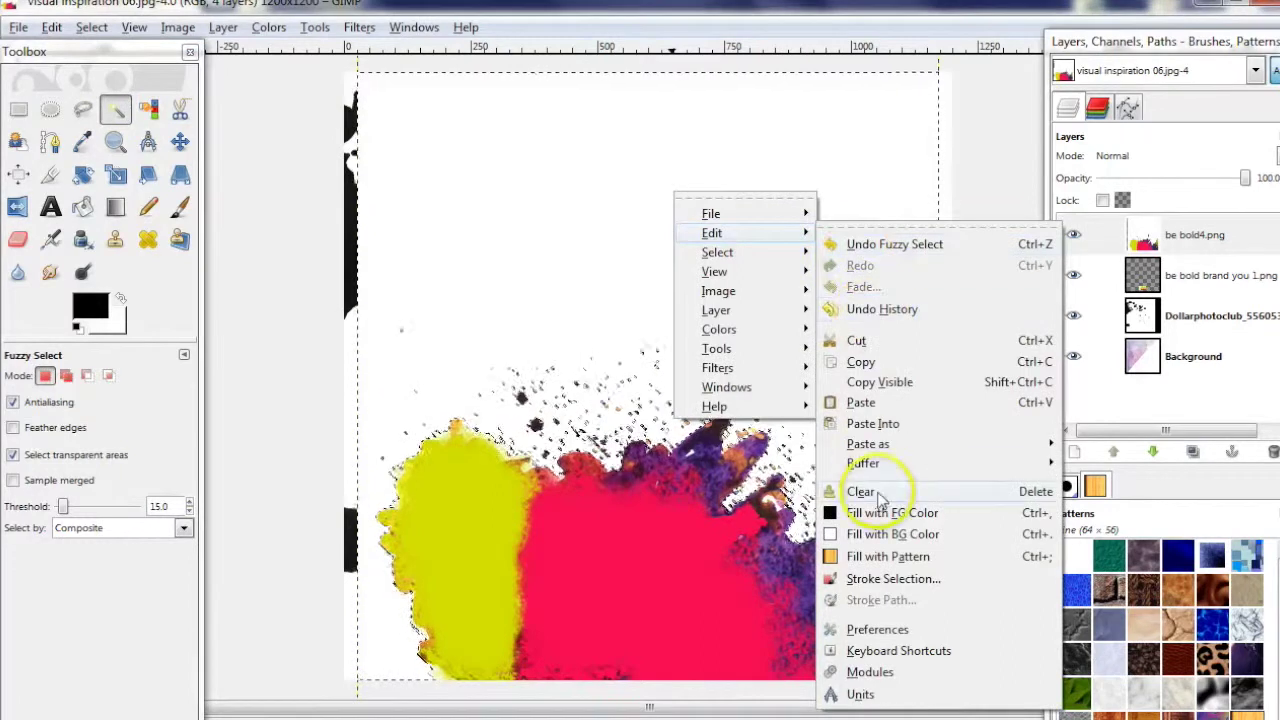
pyautogui.click(873, 495)
pyautogui.rightClick(750, 414)
pyautogui.moveTo(788, 467)
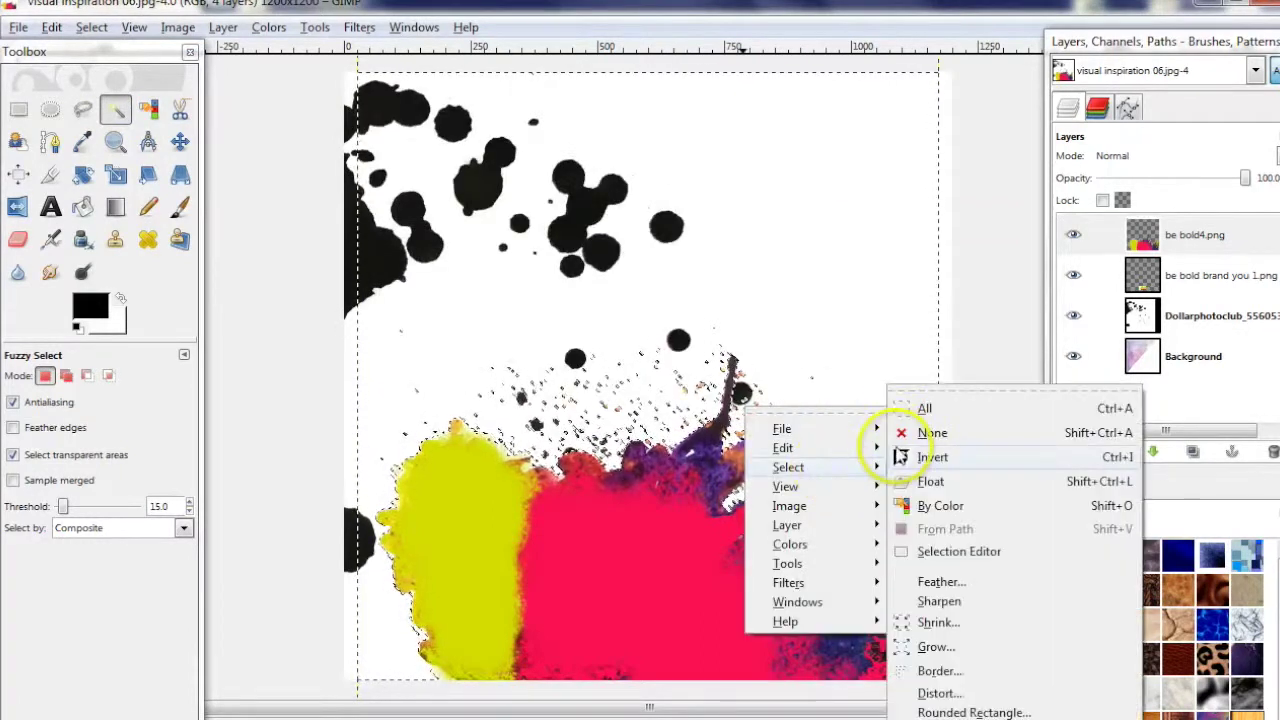
pyautogui.click(922, 440)
# - Move the splash to the top right and raise the ink layer above the brush strokes
pyautogui.press('m')
pyautogui.moveTo(700, 543)
pyautogui.mouseDown()
pyautogui.moveTo(963, 215)
pyautogui.moveTo(1043, 193)
pyautogui.moveTo(871, 357)
pyautogui.moveTo(551, 457)
pyautogui.moveTo(772, 150)
pyautogui.moveTo(891, 194)
pyautogui.mouseUp()
pyautogui.click(1141, 305)
pyautogui.moveTo(1141, 305); pyautogui.dragTo(1135, 232)
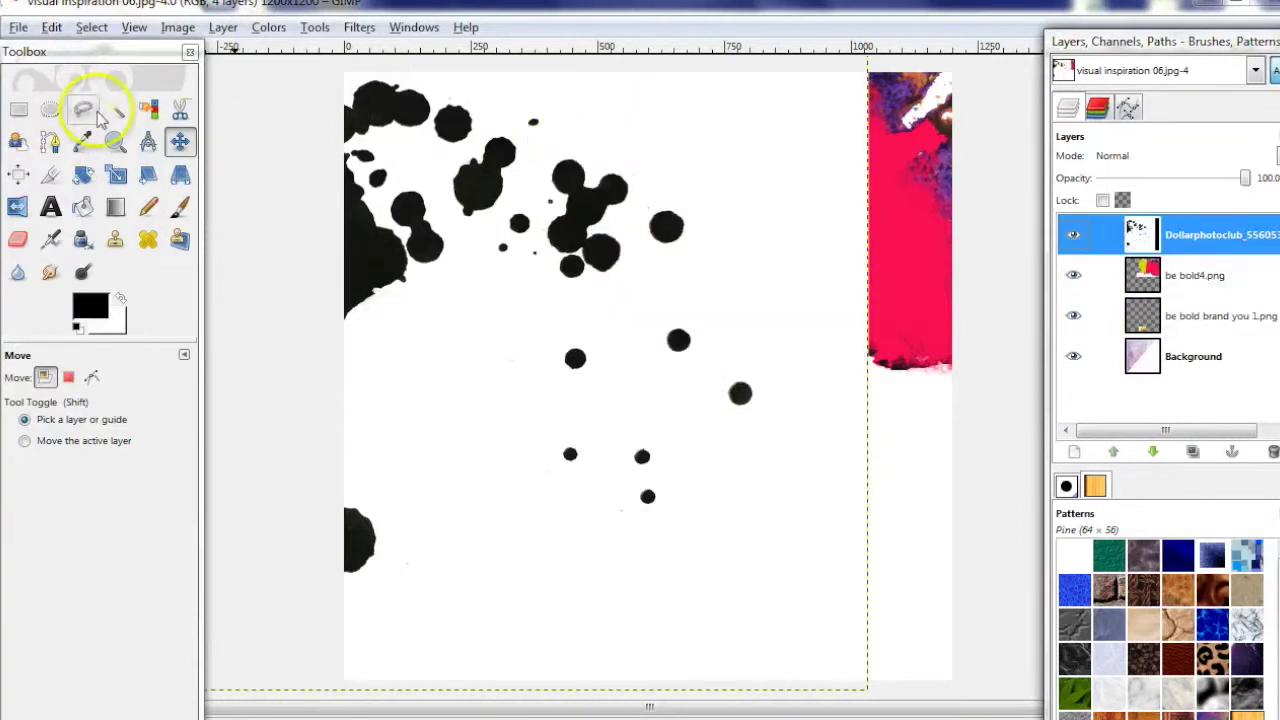
# - Add an alpha channel to the ink-splatter layer and clear its white background
pyautogui.click(114, 110)
pyautogui.click(686, 126)
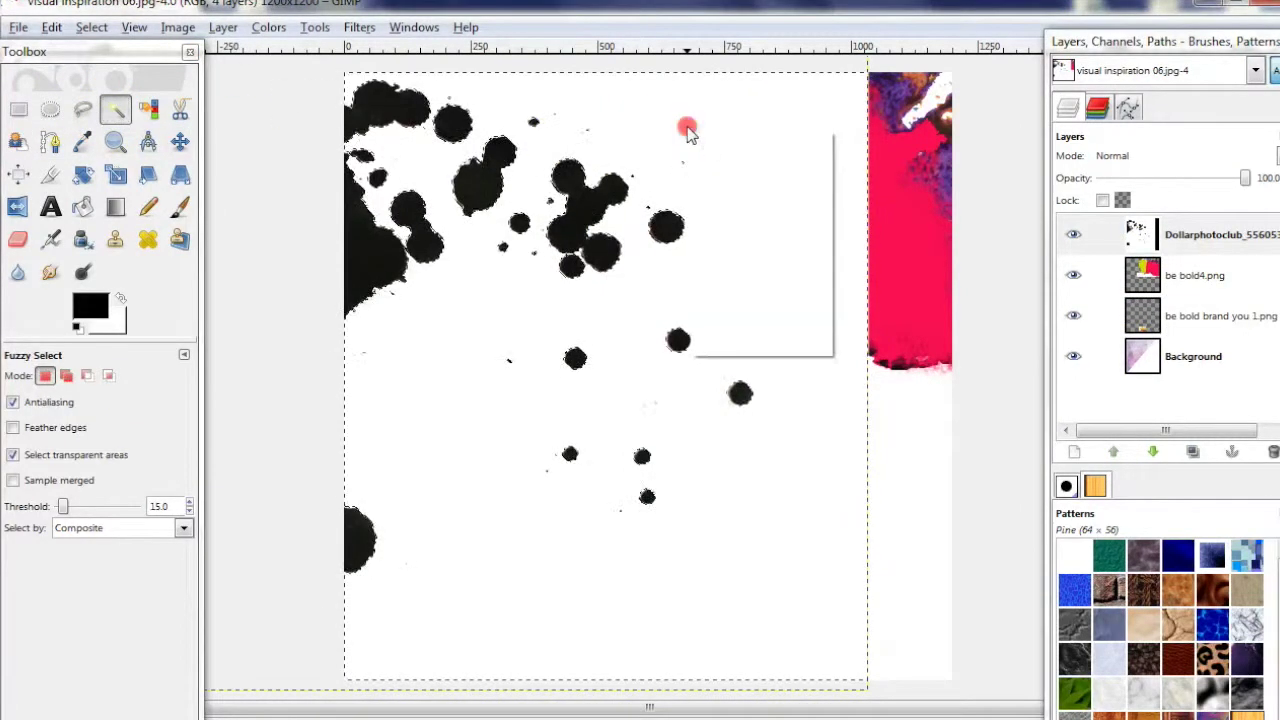
pyautogui.rightClick(686, 126)
pyautogui.click(857, 429)
pyautogui.click(223, 27)
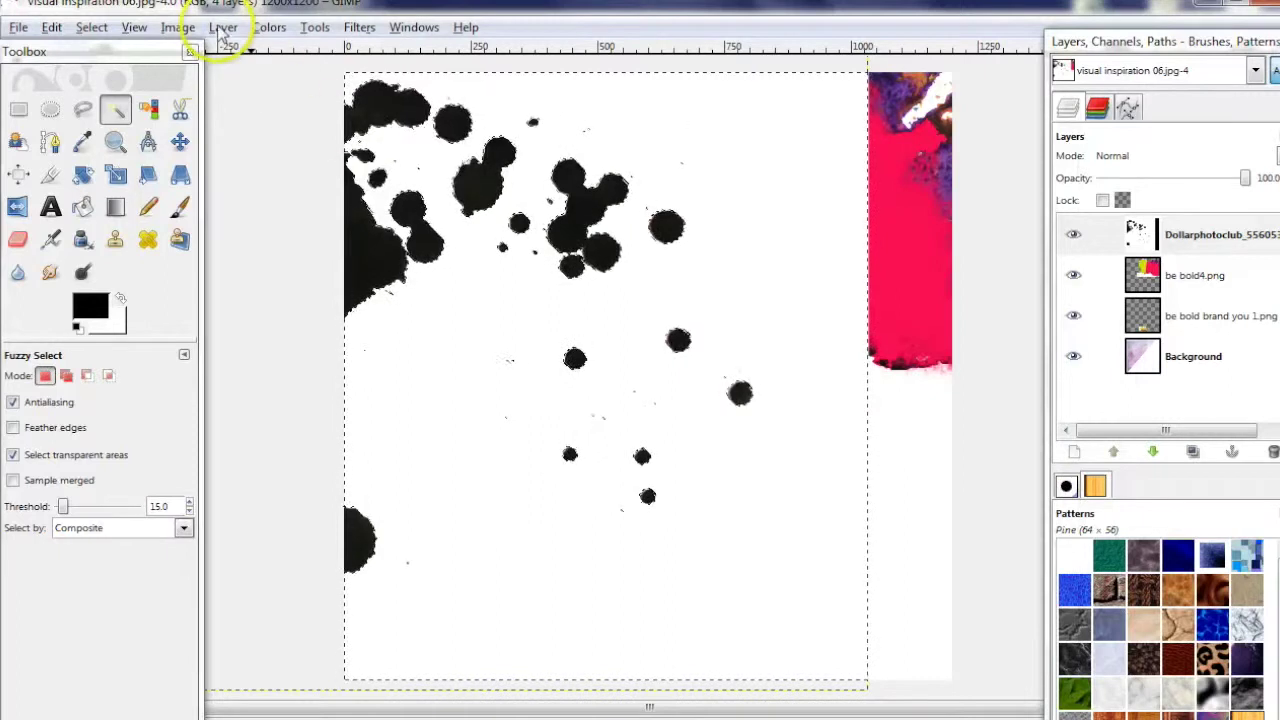
pyautogui.click(490, 222)
pyautogui.rightClick(753, 252)
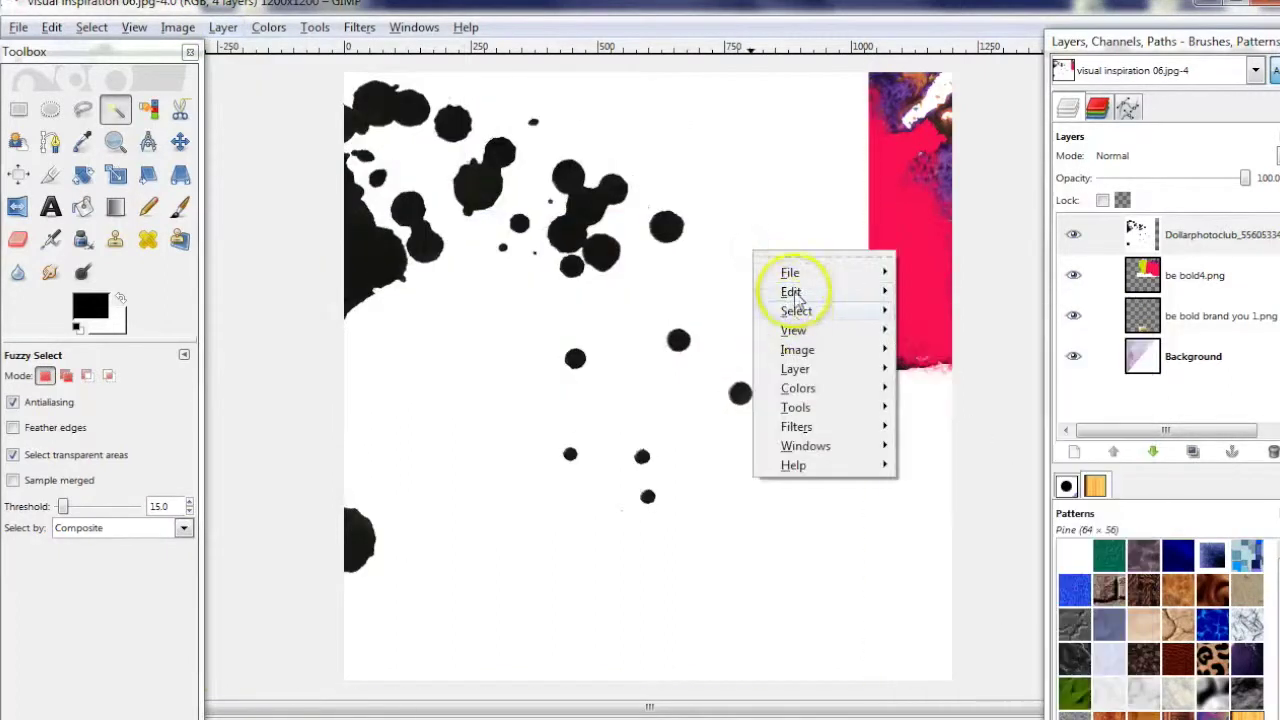
pyautogui.click(935, 550)
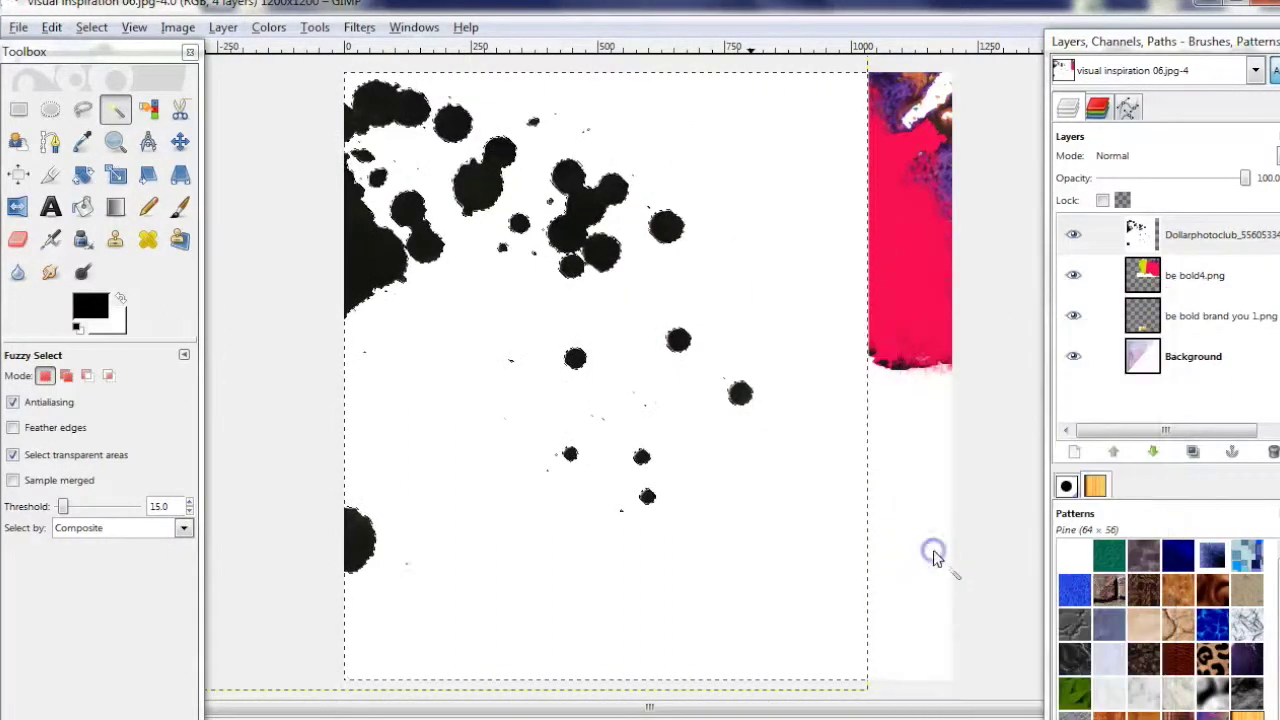
# - Put be bold4.png on top, the splatter layer below 'be bold brand you 1.png', and deselect
pyautogui.click(51, 27)
pyautogui.click(96, 51)
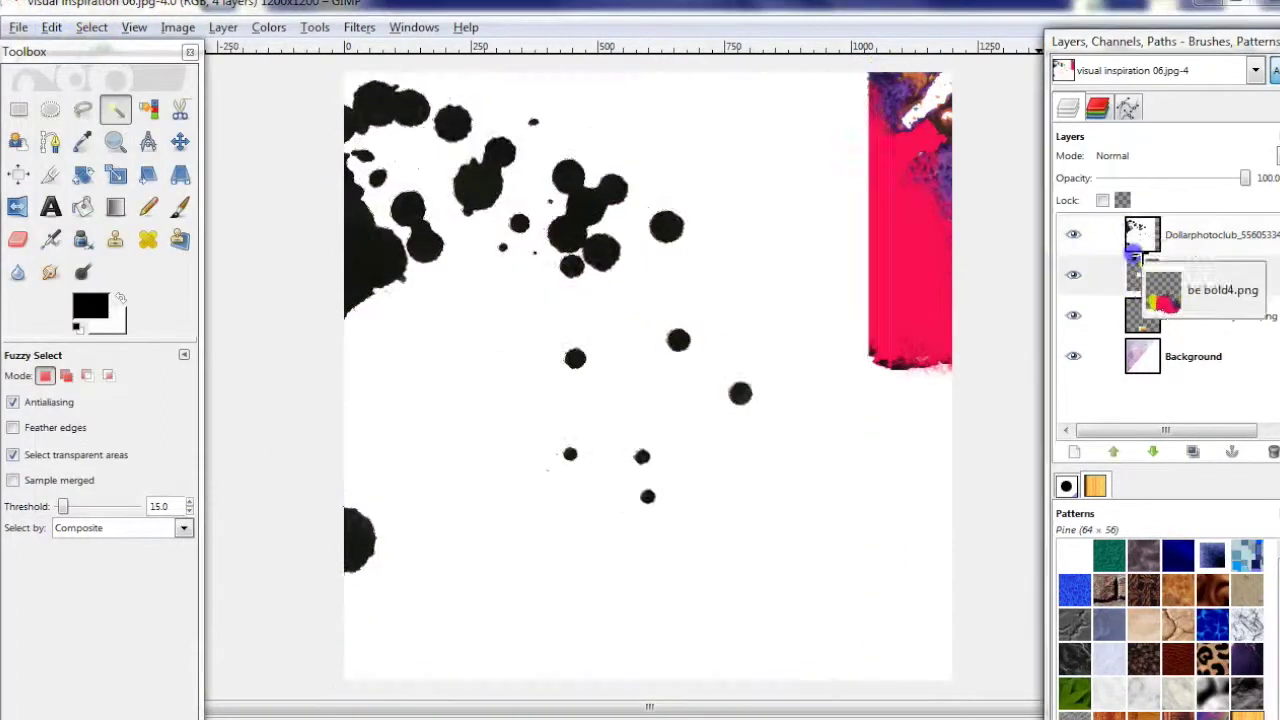
pyautogui.moveTo(1143, 275); pyautogui.dragTo(1140, 232)
pyautogui.moveTo(1172, 283); pyautogui.dragTo(1170, 322)
pyautogui.rightClick(749, 489)
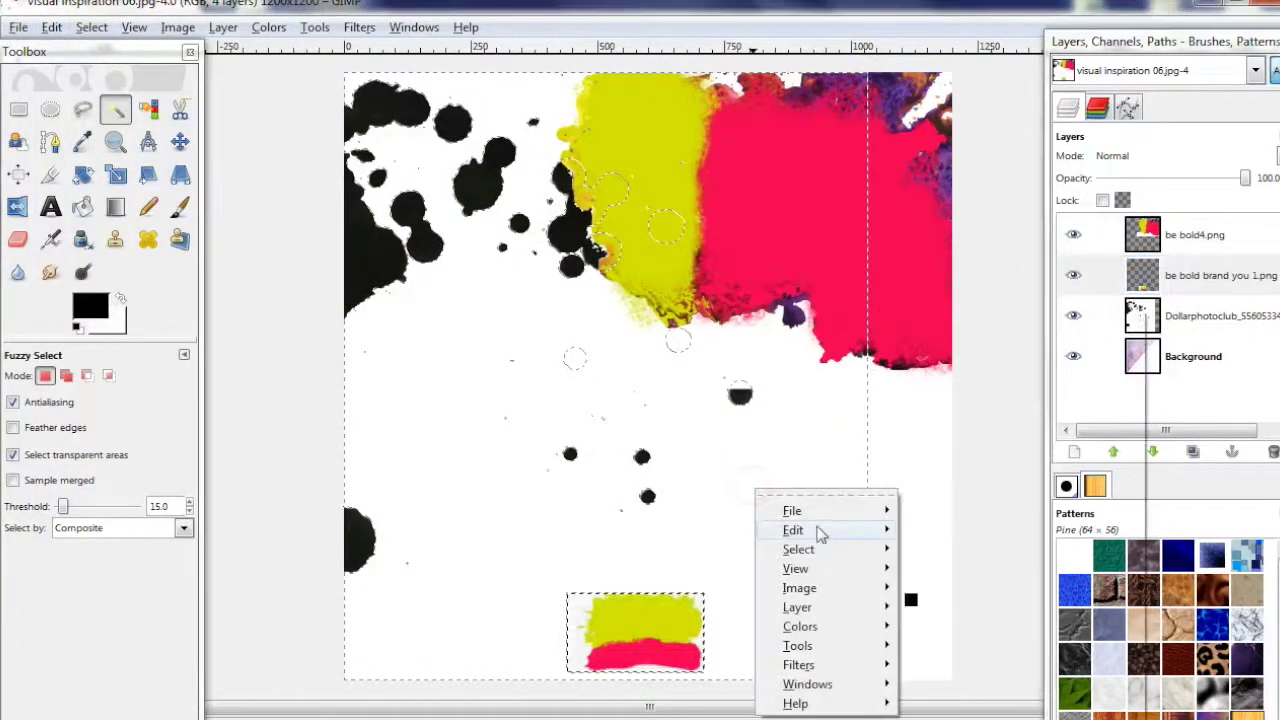
pyautogui.click(945, 438)
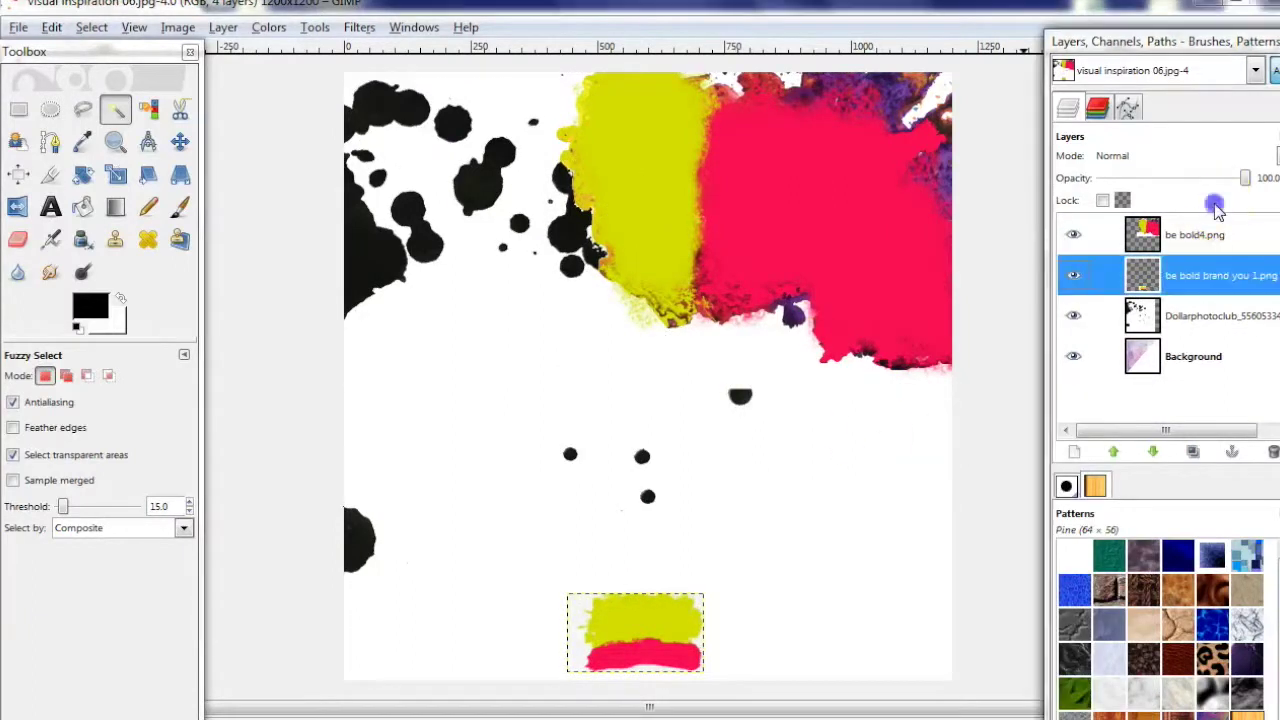
# - Shift the yellow and pink strokes toward the top right
pyautogui.click(180, 141)
pyautogui.moveTo(668, 194); pyautogui.dragTo(798, 203)
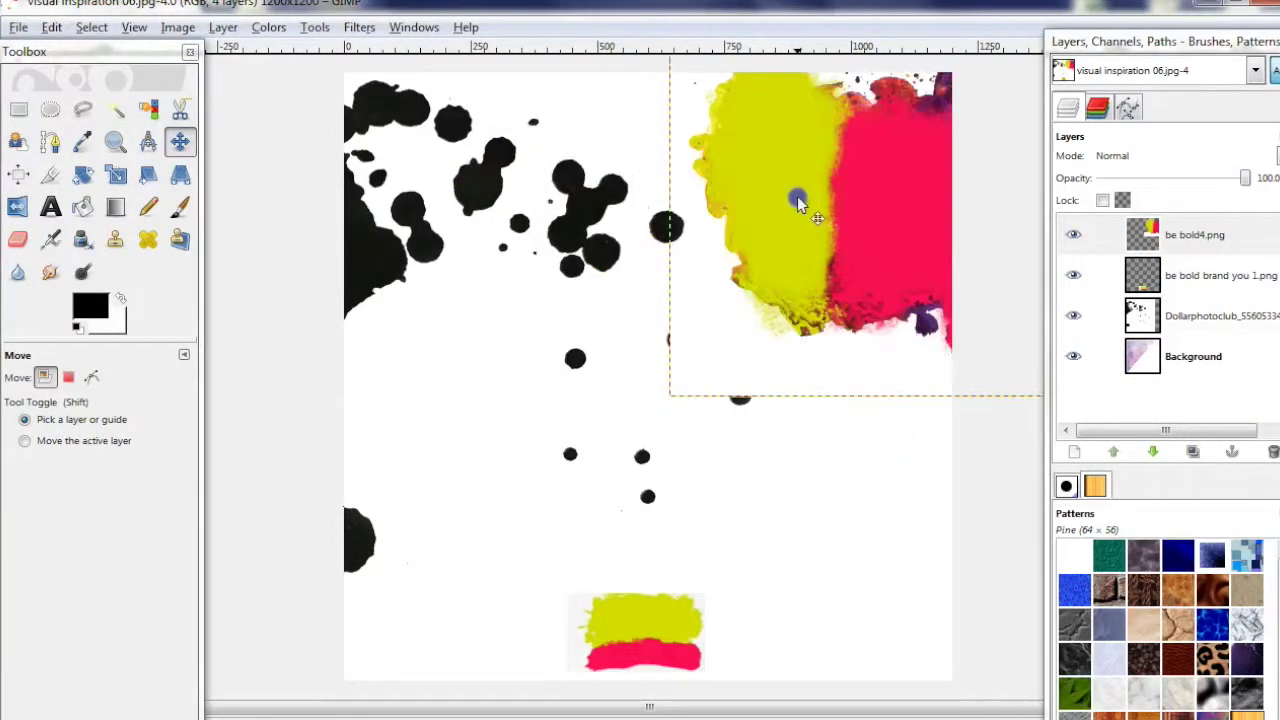
pyautogui.click(1190, 324)
pyautogui.click(1193, 356)
pyautogui.click(52, 208)
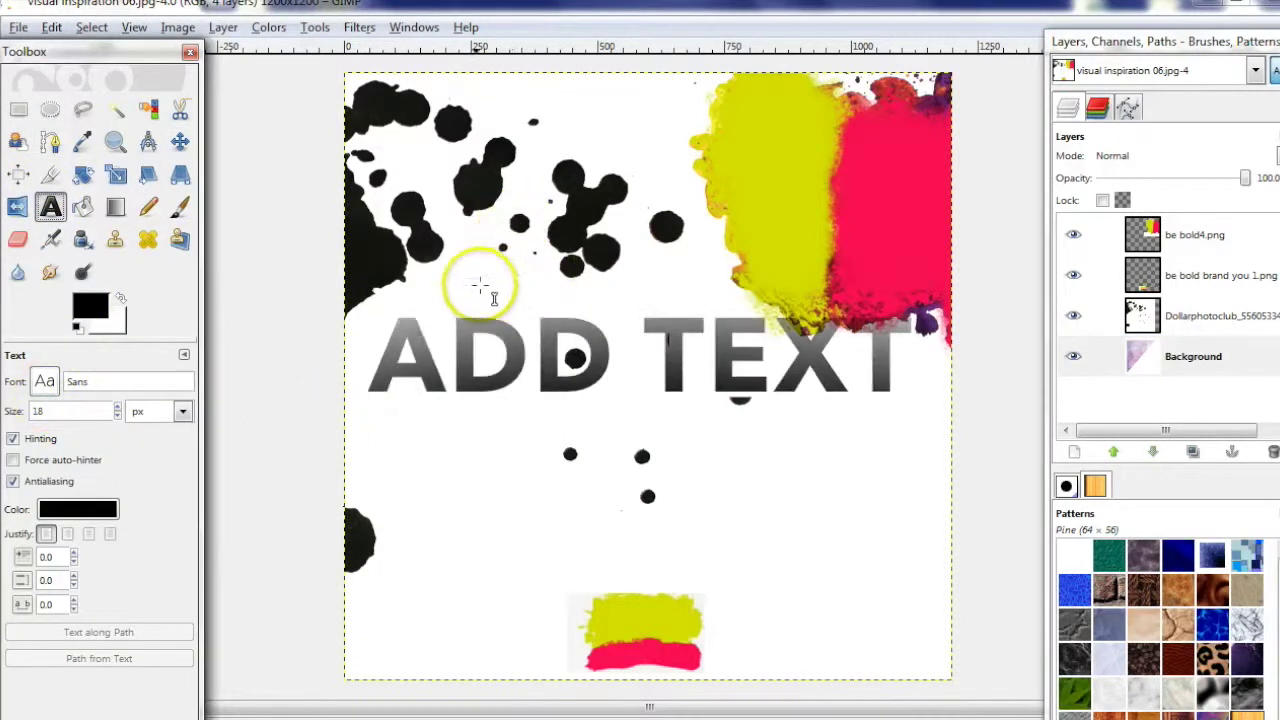
# - Type the quote into a text box drawn in the middle of the canvas
pyautogui.press('Tab')
pyautogui.moveTo(496, 275); pyautogui.dragTo(837, 581)
pyautogui.write("You don't have to be great to start")
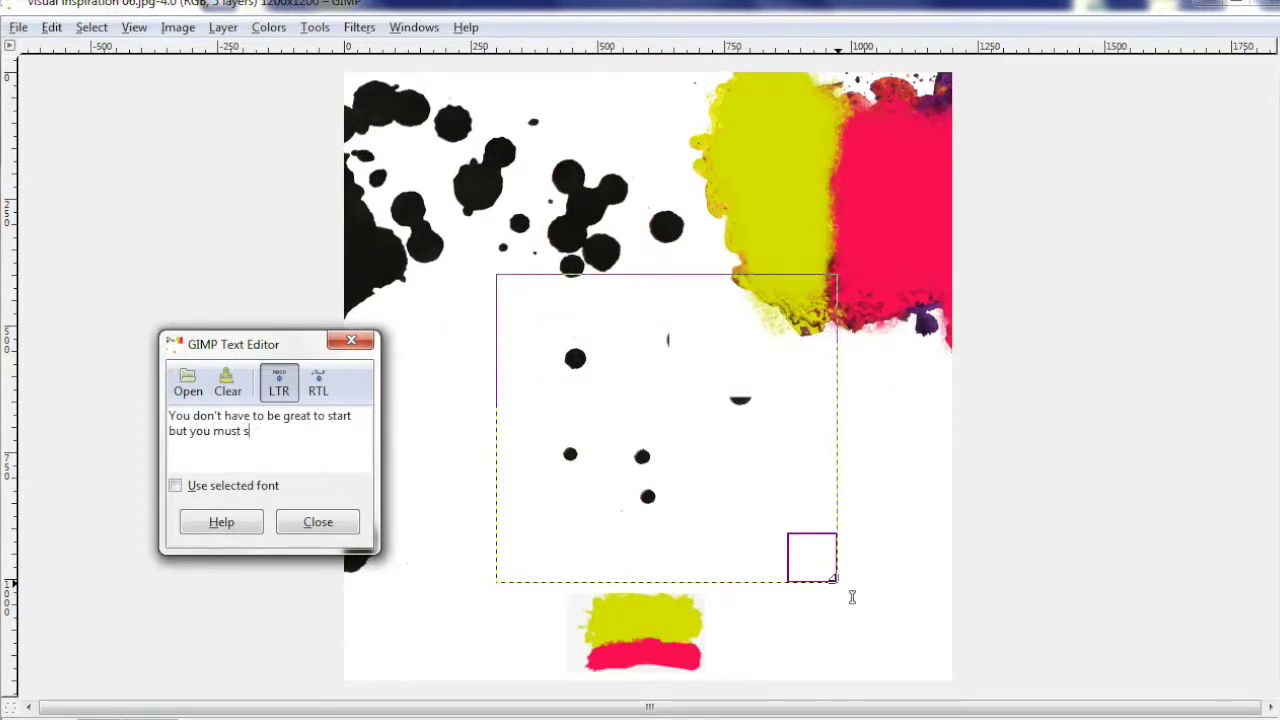
pyautogui.click(330, 518)
pyautogui.press('Tab')
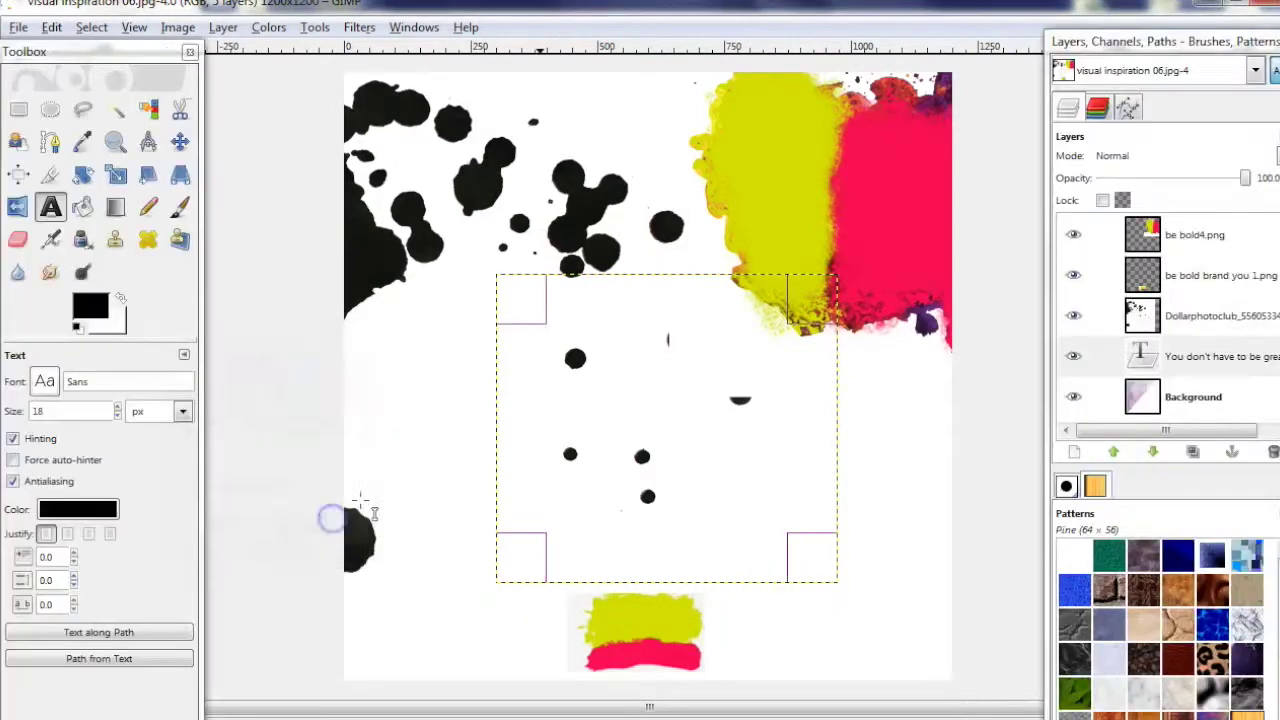
pyautogui.moveTo(1232, 293); pyautogui.dragTo(1232, 296)
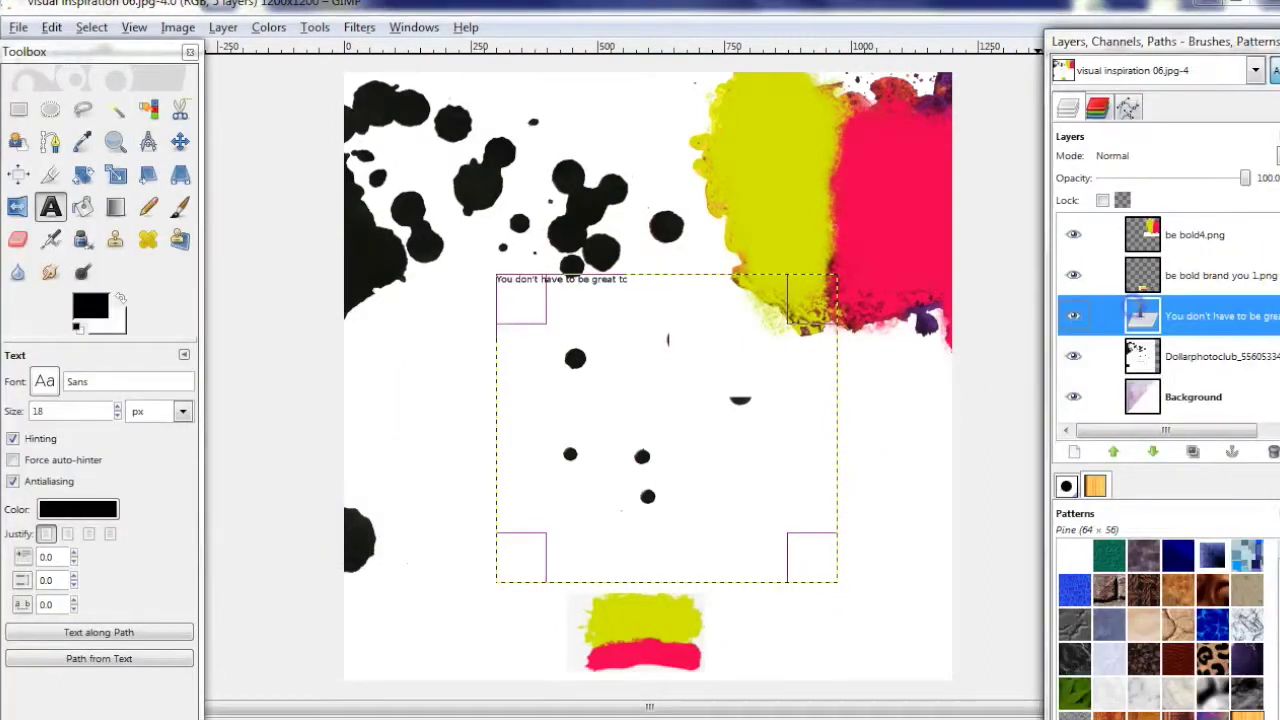
# - Set the quote to size 101 with centred justification
pyautogui.click(118, 410)
pyautogui.click(118, 406)
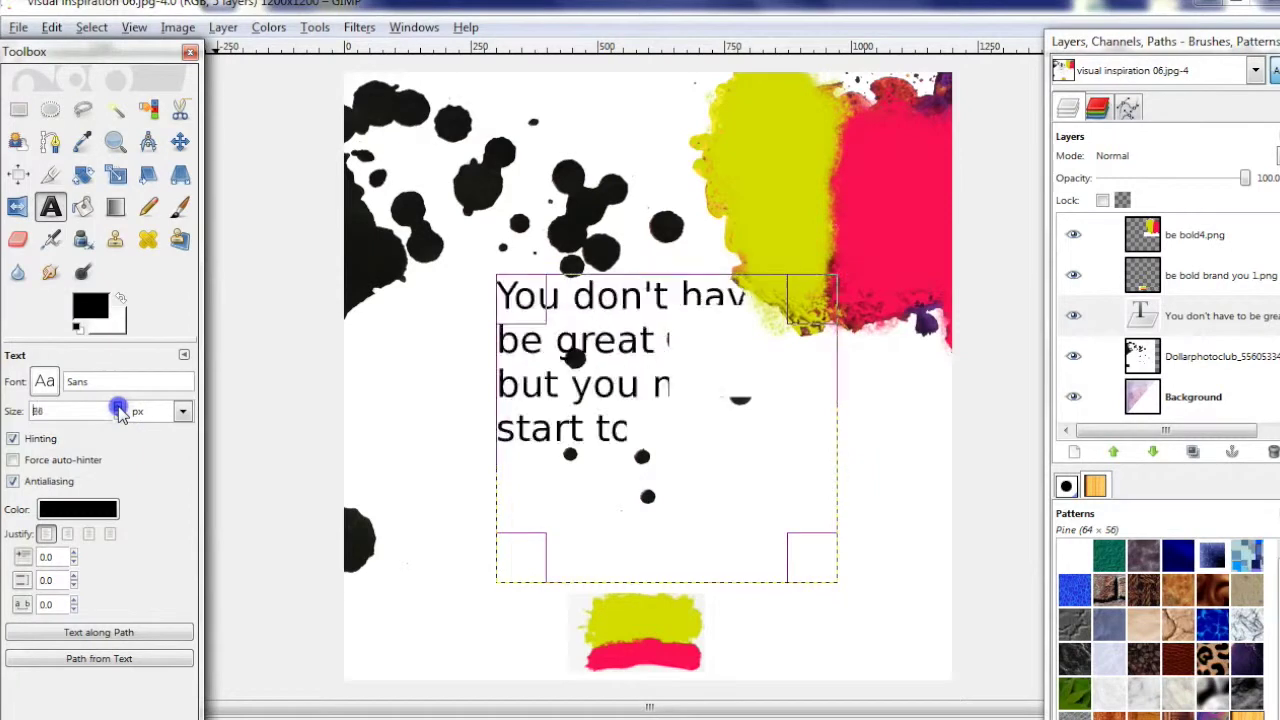
pyautogui.click(110, 535)
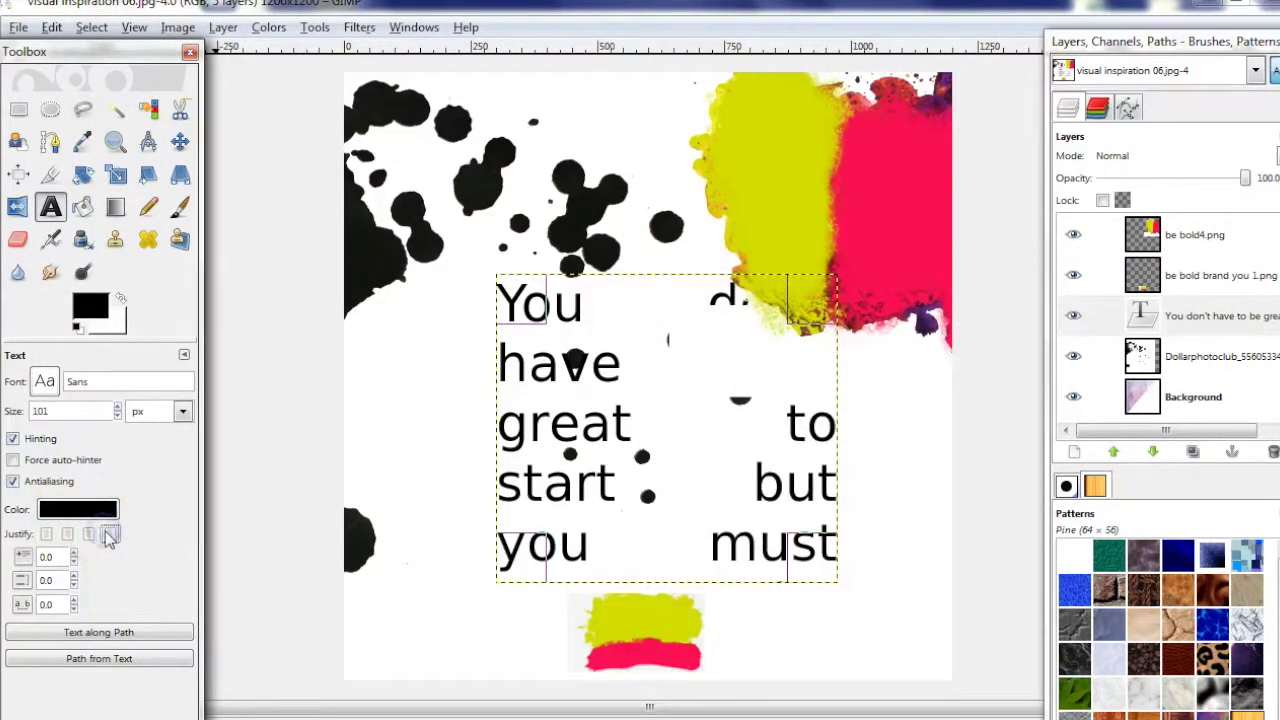
pyautogui.click(88, 538)
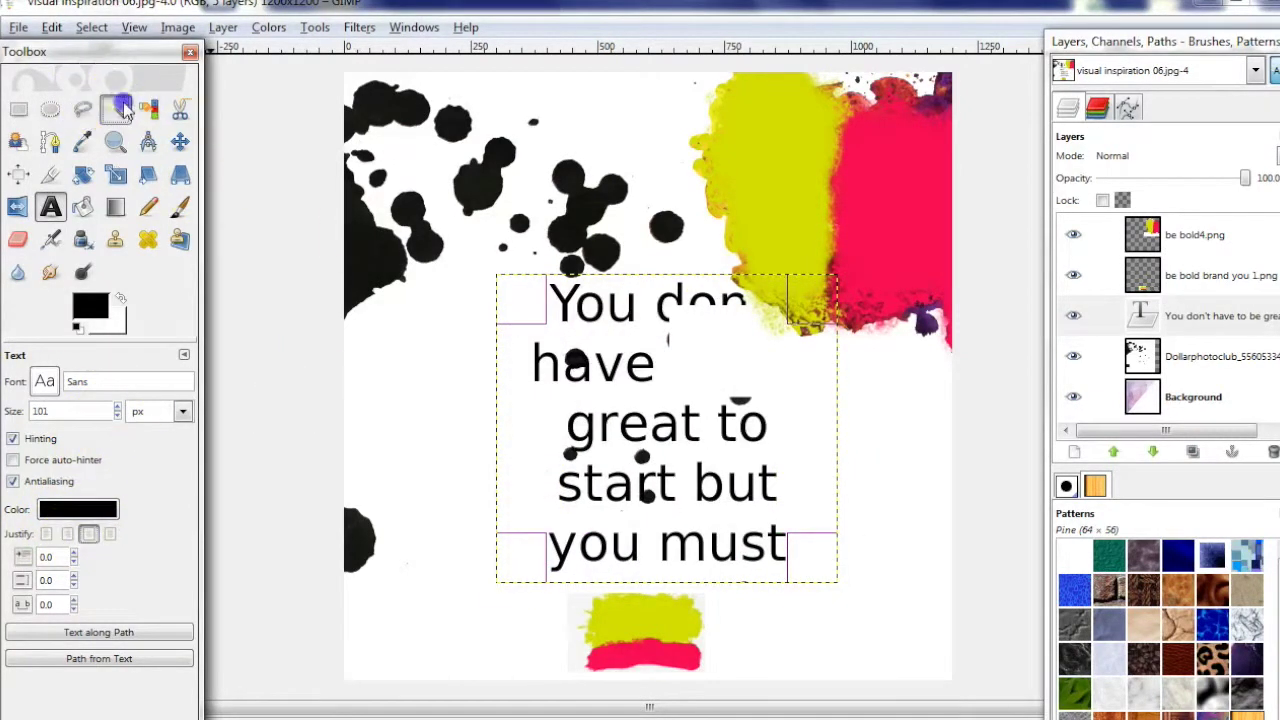
# - Clear the be bold4 strokes covering 'to be' and move the text layer to the top
pyautogui.click(115, 108)
pyautogui.click(748, 336)
pyautogui.click(1195, 234)
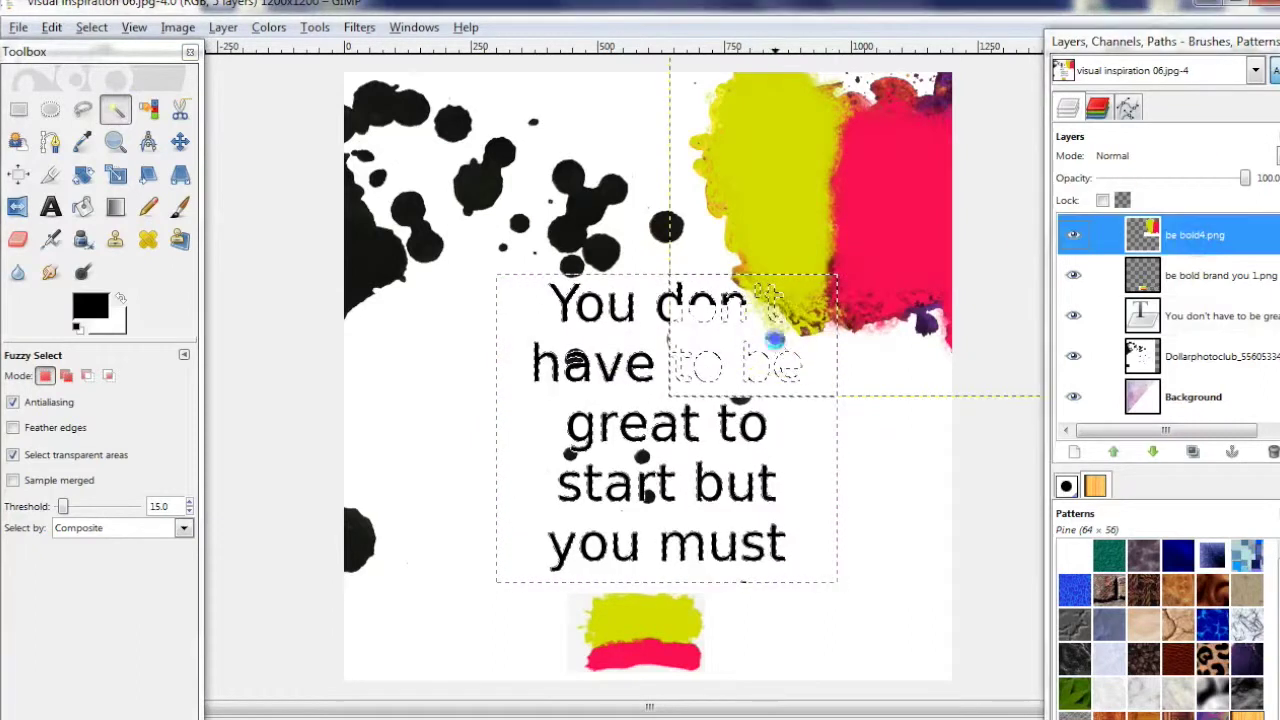
pyautogui.rightClick(775, 340)
pyautogui.click(964, 580)
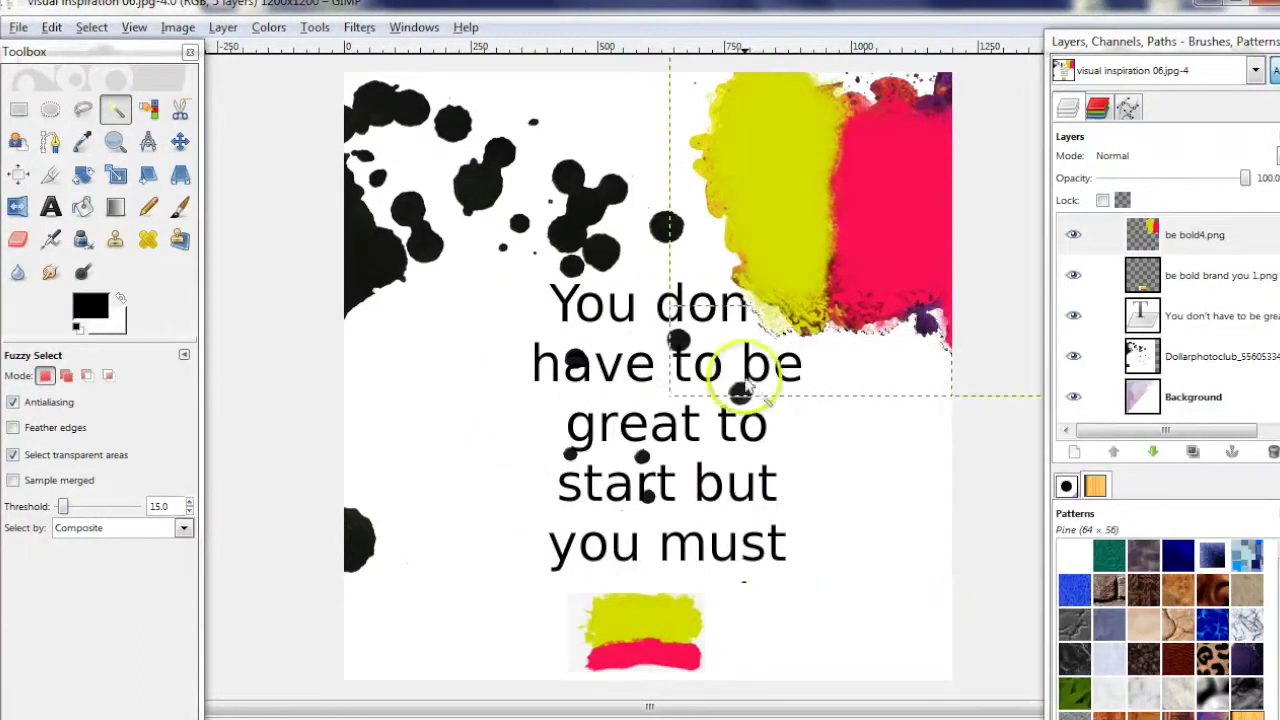
pyautogui.moveTo(1143, 280); pyautogui.dragTo(1140, 226)
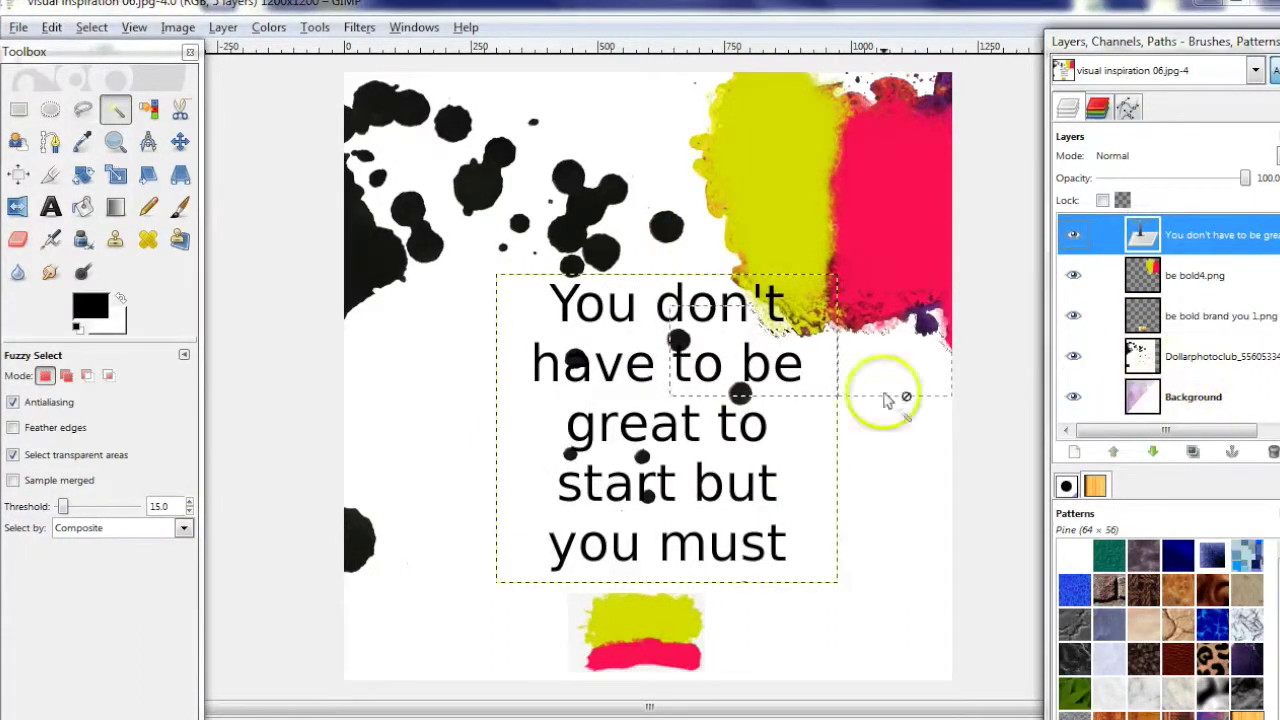
# - Re-edit the quote text and nudge it slightly into position
pyautogui.click(50, 206)
pyautogui.click(586, 423)
pyautogui.rightClick(735, 420)
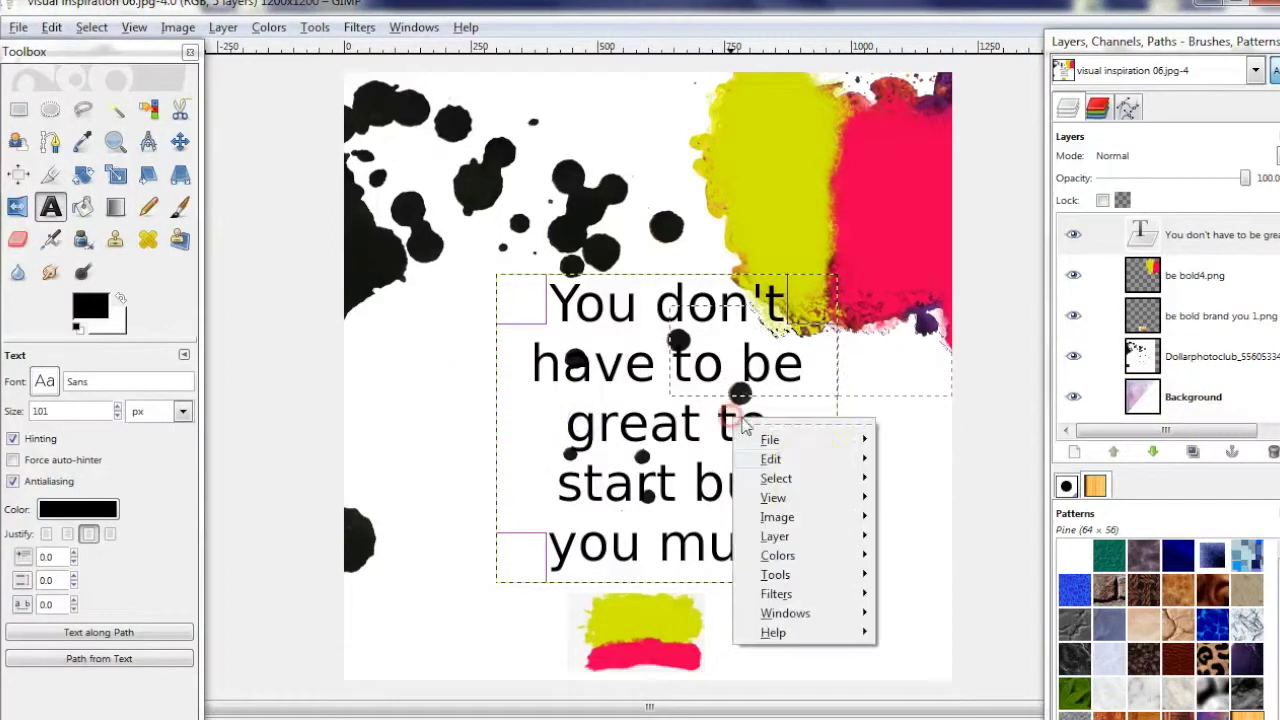
pyautogui.press('Escape')
pyautogui.press('Tab')
pyautogui.click(634, 378)
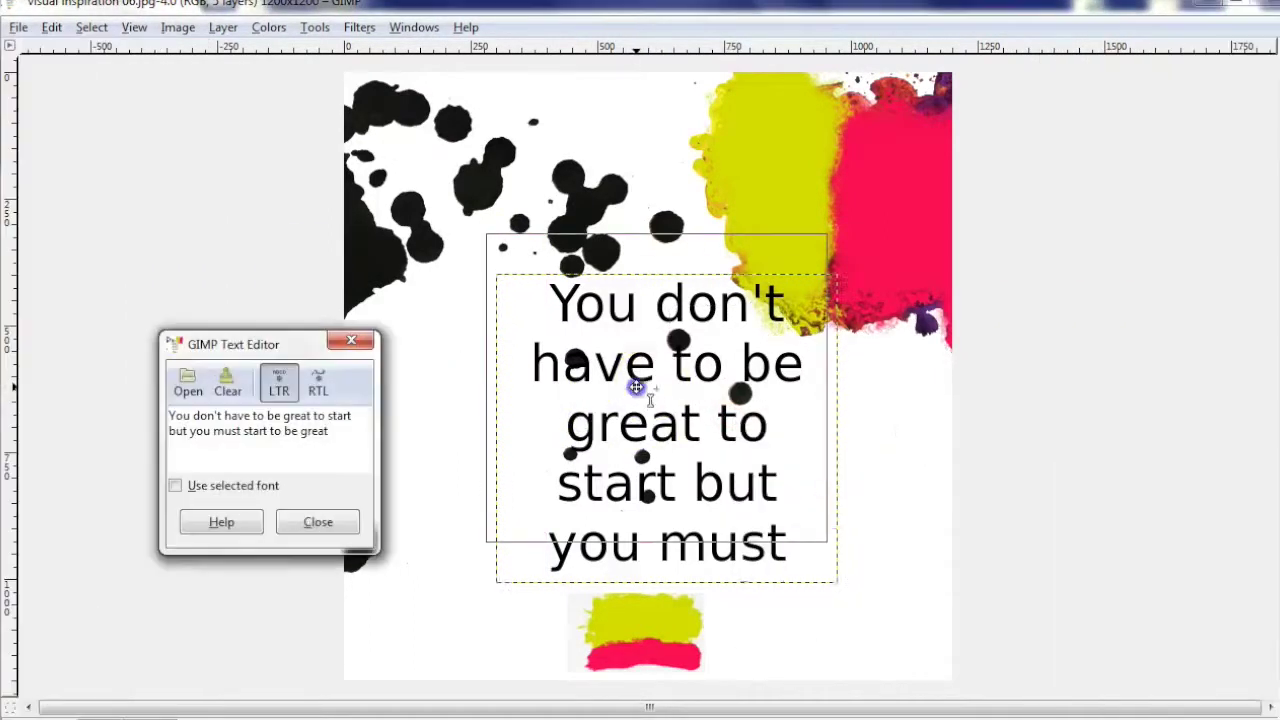
pyautogui.moveTo(634, 378); pyautogui.dragTo(636, 397)
pyautogui.press('Tab')
pyautogui.click(318, 522)
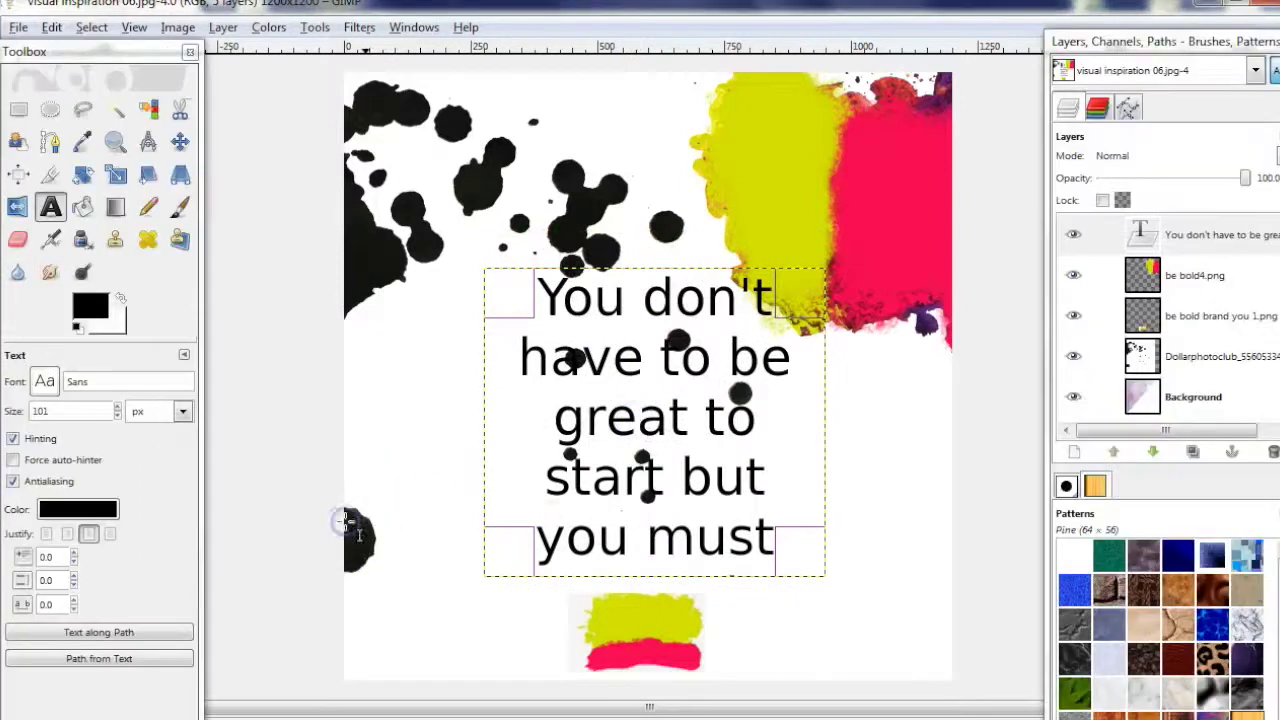
pyautogui.hotkey('alt', 'Tab')
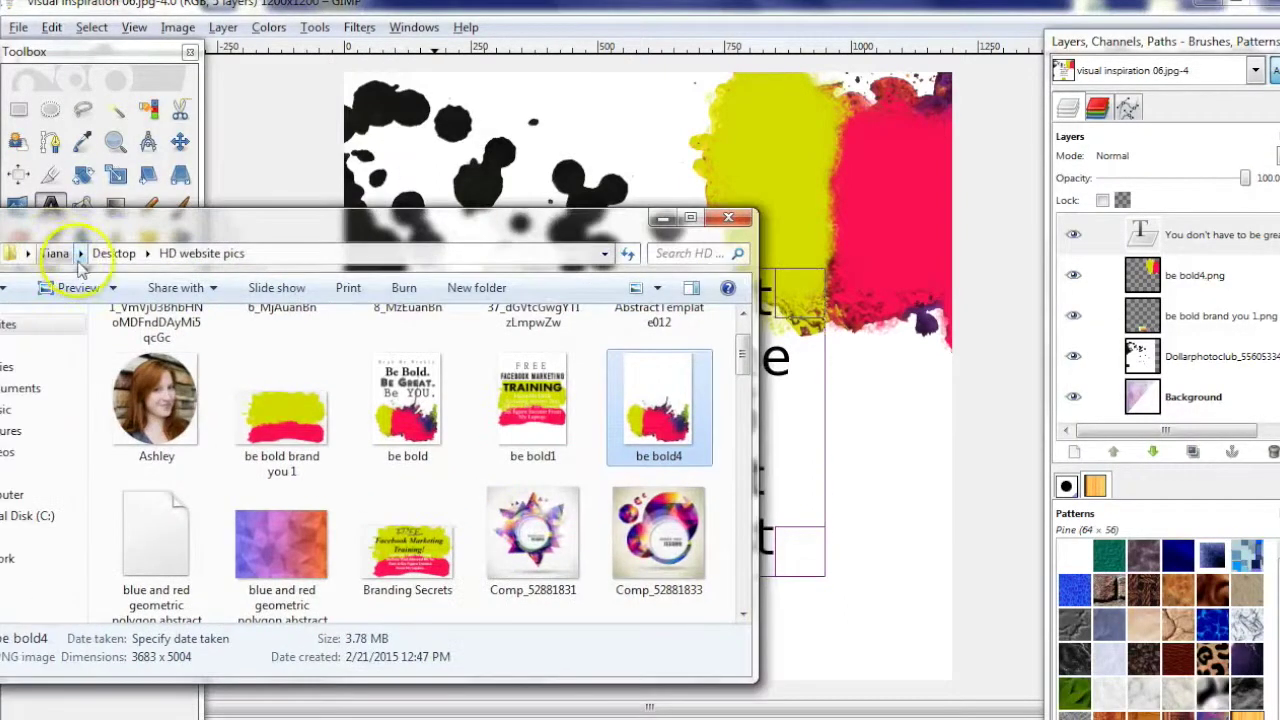
# - Browse to the Pictures library and drop the signature logo into the image as a layer
pyautogui.click(15, 253)
pyautogui.click(108, 307)
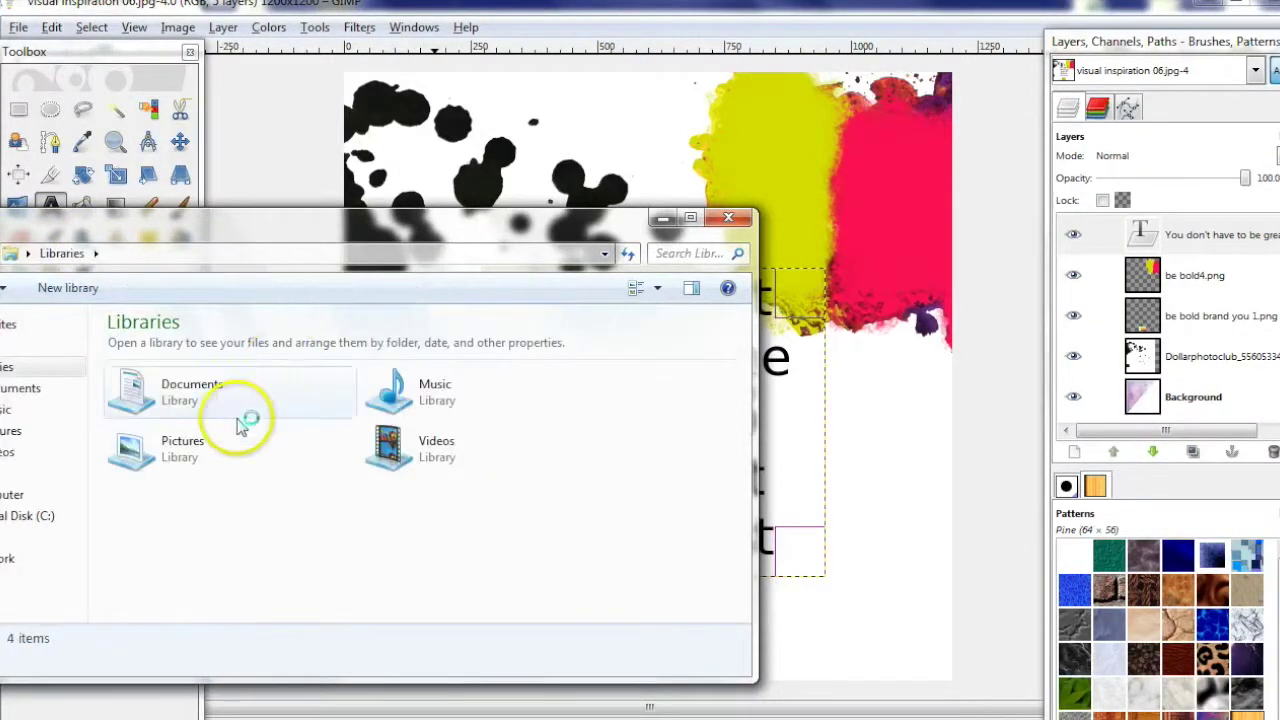
pyautogui.doubleClick(300, 463)
pyautogui.moveTo(742, 386); pyautogui.dragTo(737, 462)
pyautogui.moveTo(407, 385)
pyautogui.mouseDown()
pyautogui.moveTo(765, 480)
pyautogui.moveTo(786, 471)
pyautogui.mouseUp()
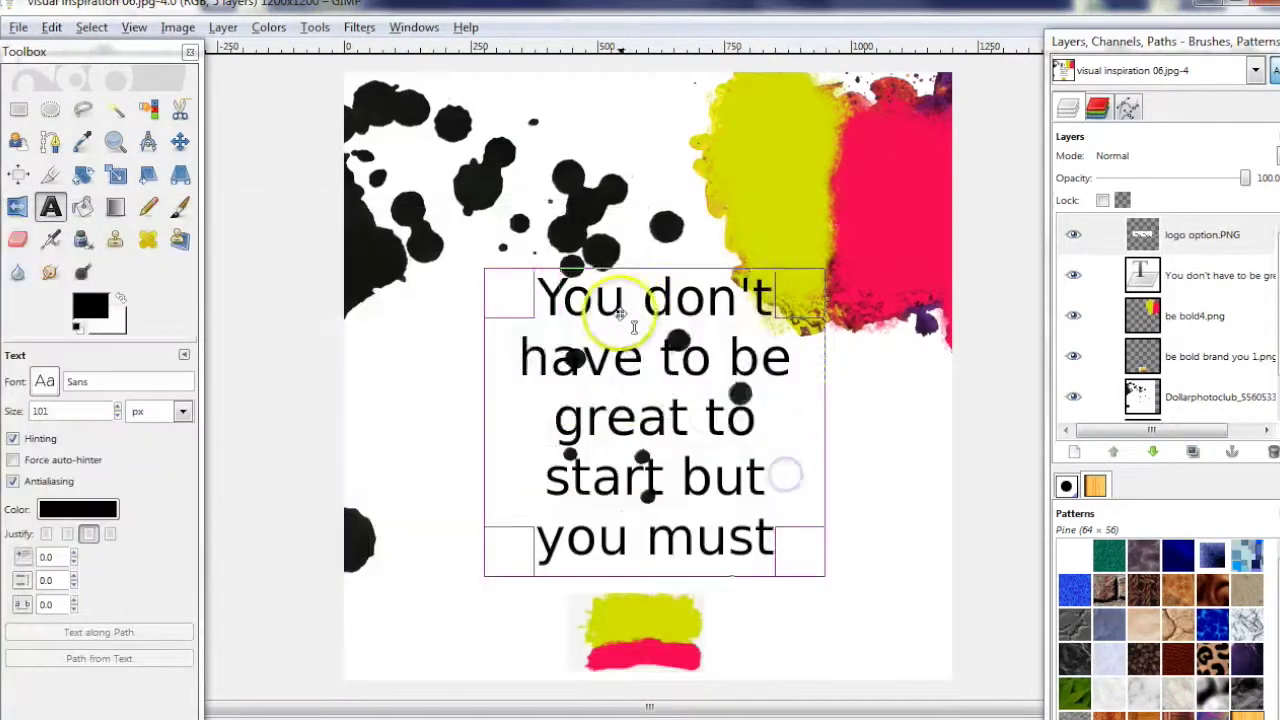
pyautogui.press('Tab')
pyautogui.click(705, 408)
# - Move the signature logo below the quote near the bottom and select its white surround
pyautogui.click(372, 433)
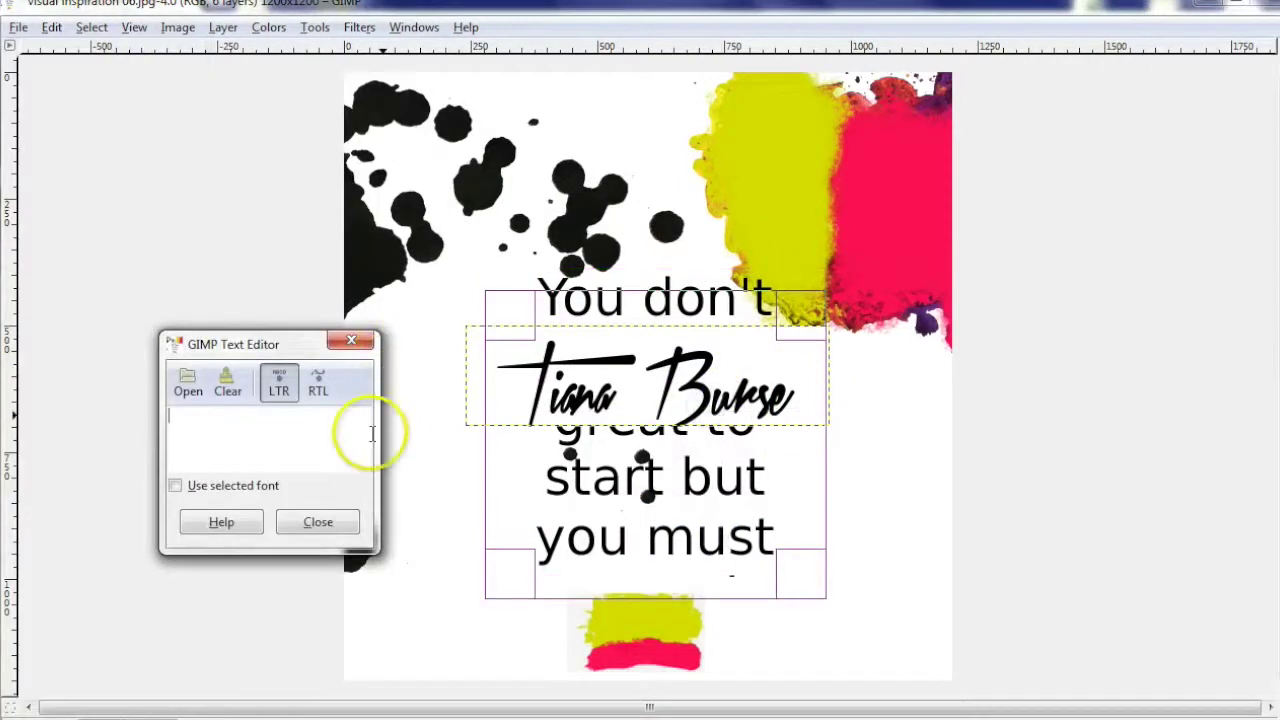
pyautogui.press('Tab')
pyautogui.click(1150, 286)
pyautogui.click(1150, 251)
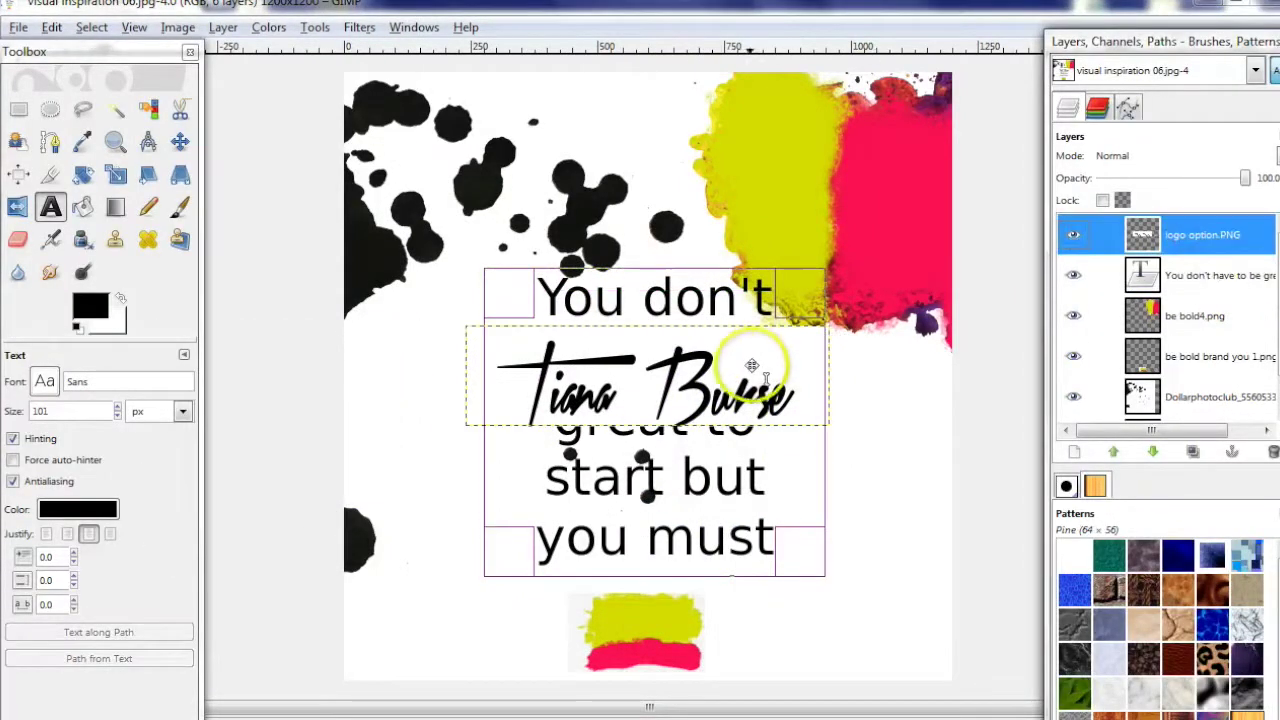
pyautogui.press('Tab')
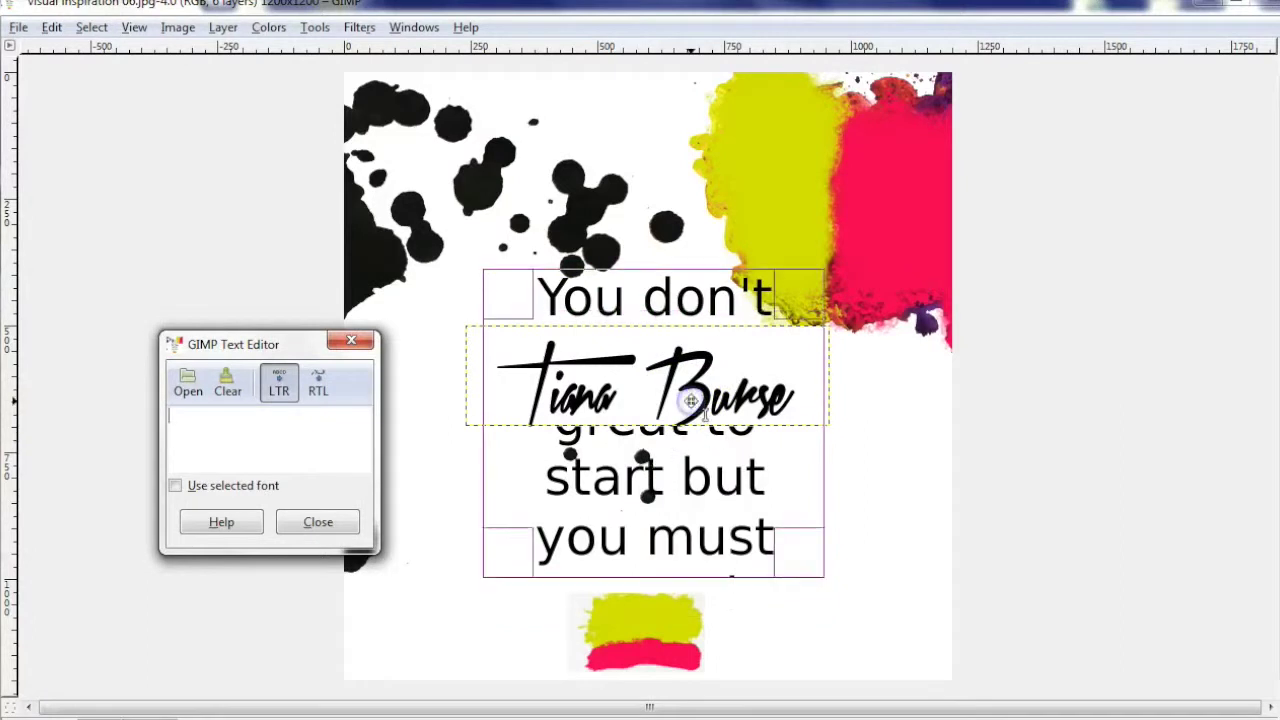
pyautogui.press('Tab')
pyautogui.click(318, 522)
pyautogui.click(180, 141)
pyautogui.moveTo(737, 443)
pyautogui.mouseDown()
pyautogui.moveTo(708, 470)
pyautogui.moveTo(715, 668)
pyautogui.mouseUp()
pyautogui.click(113, 117)
pyautogui.click(651, 614)
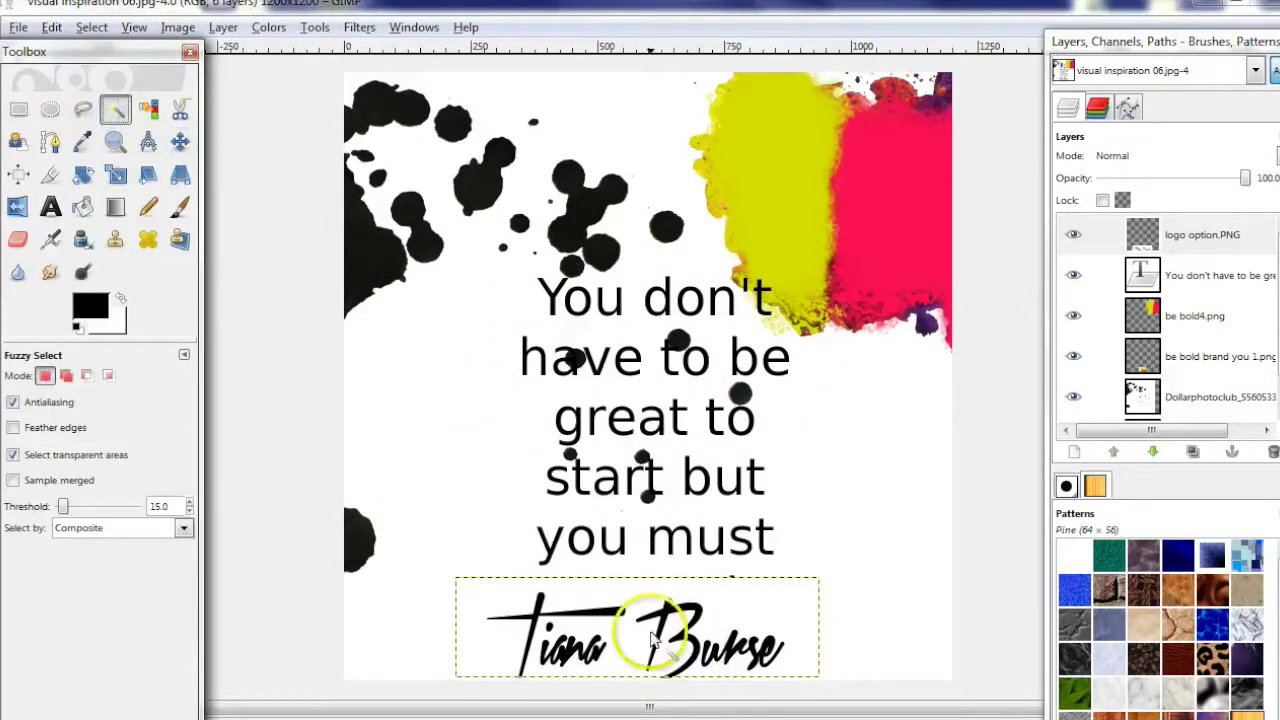
# - Clear the logo's white background to transparency and deselect
pyautogui.rightClick(634, 405)
pyautogui.click(815, 578)
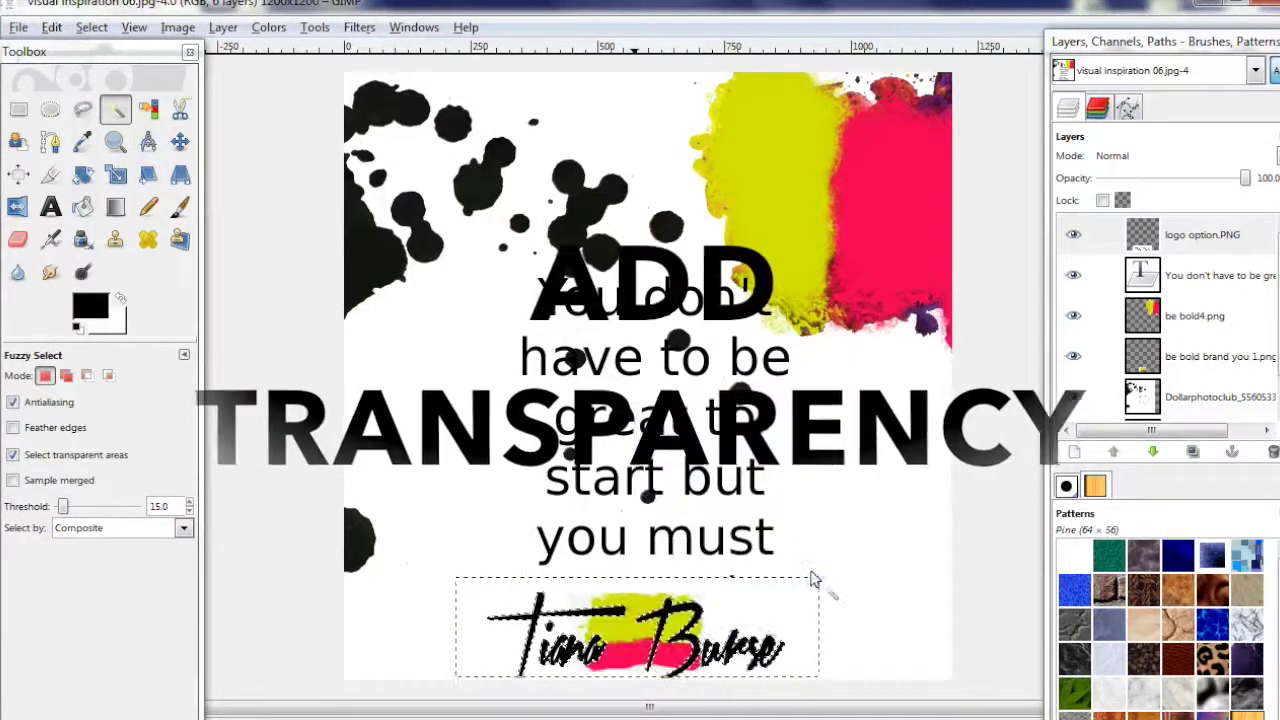
pyautogui.rightClick(552, 428)
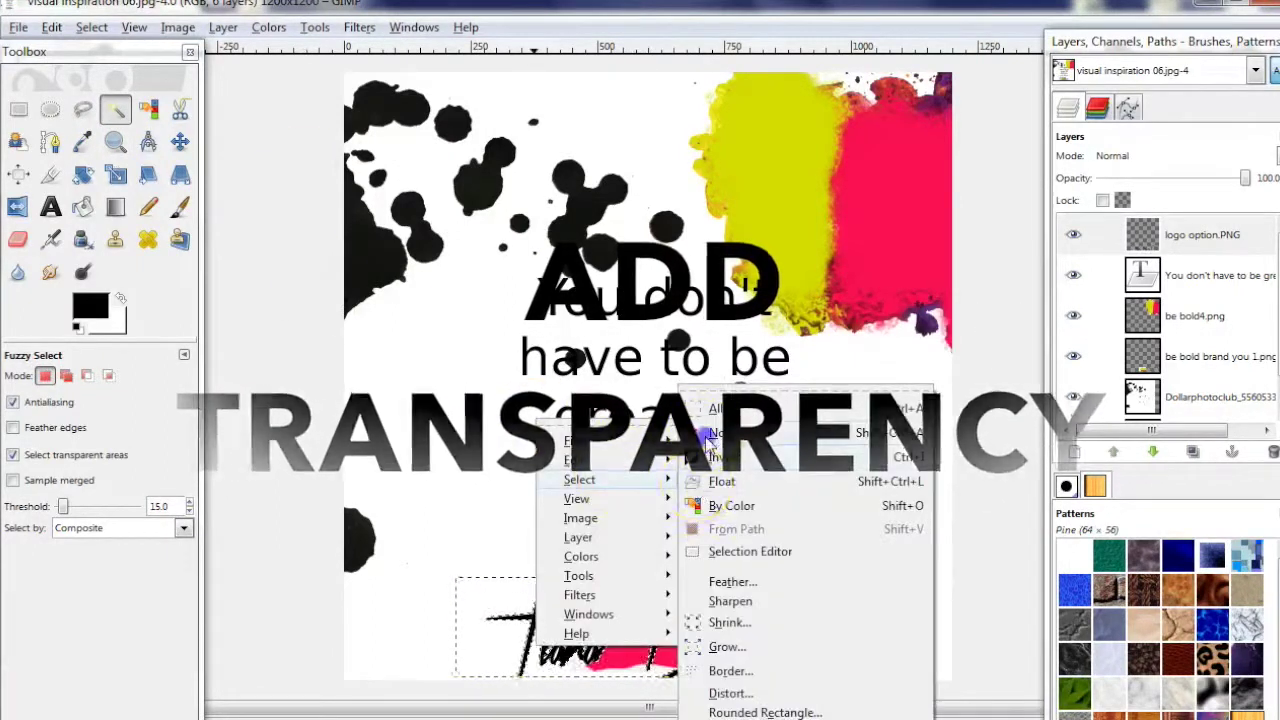
pyautogui.click(716, 432)
# - Scale the logo to 296 px wide and place it over the yellow-pink strokes
pyautogui.click(223, 27)
pyautogui.click(278, 323)
pyautogui.click(289, 233)
pyautogui.click(362, 381)
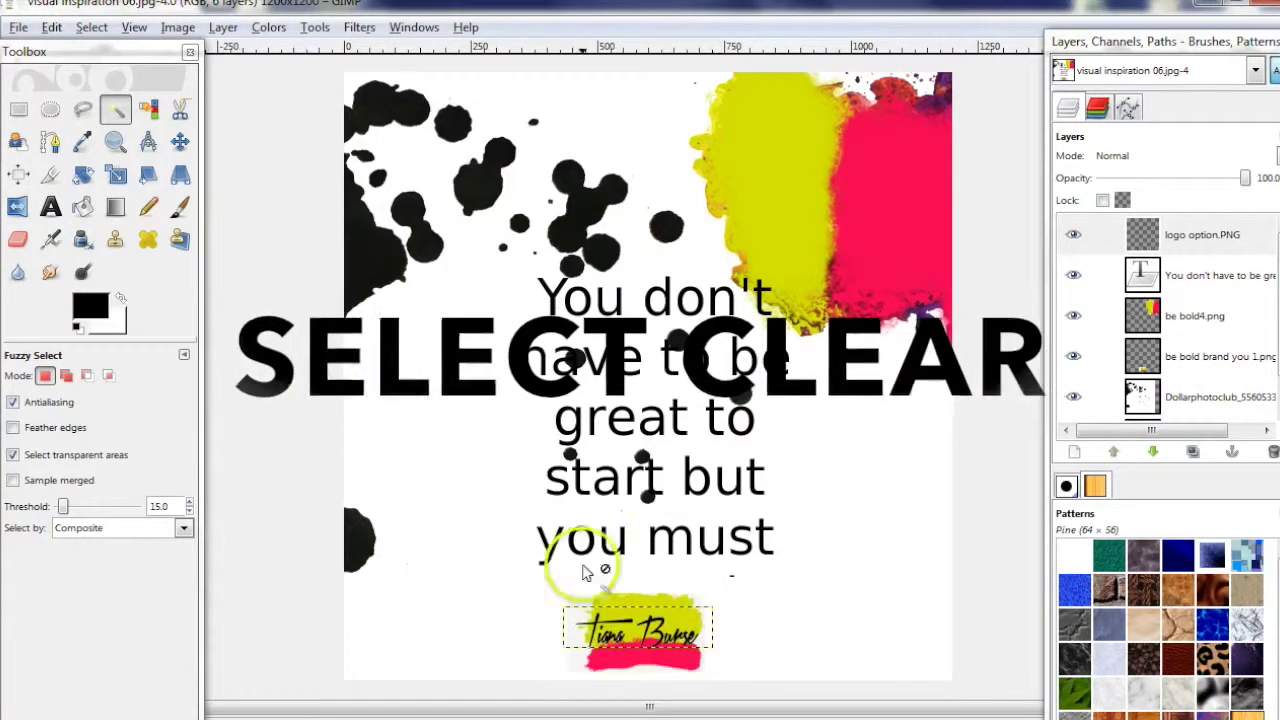
pyautogui.click(180, 141)
pyautogui.click(600, 540)
pyautogui.moveTo(673, 648); pyautogui.dragTo(636, 645)
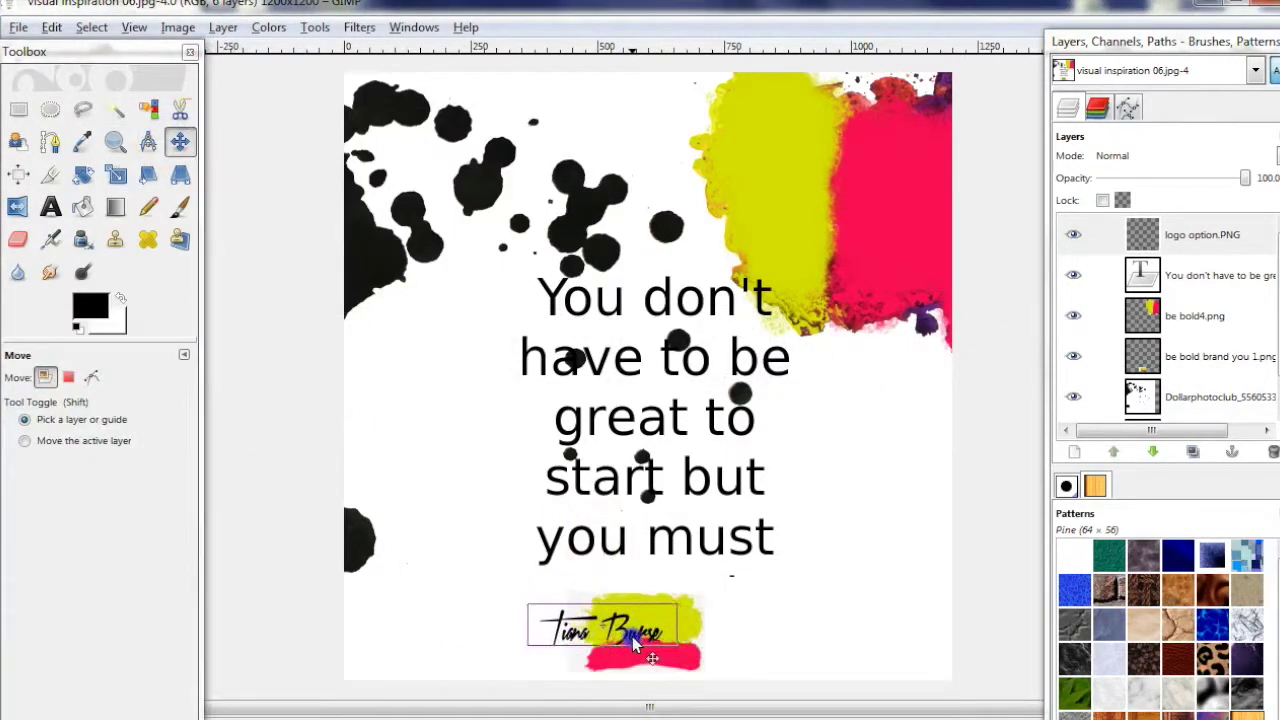
pyautogui.click(49, 206)
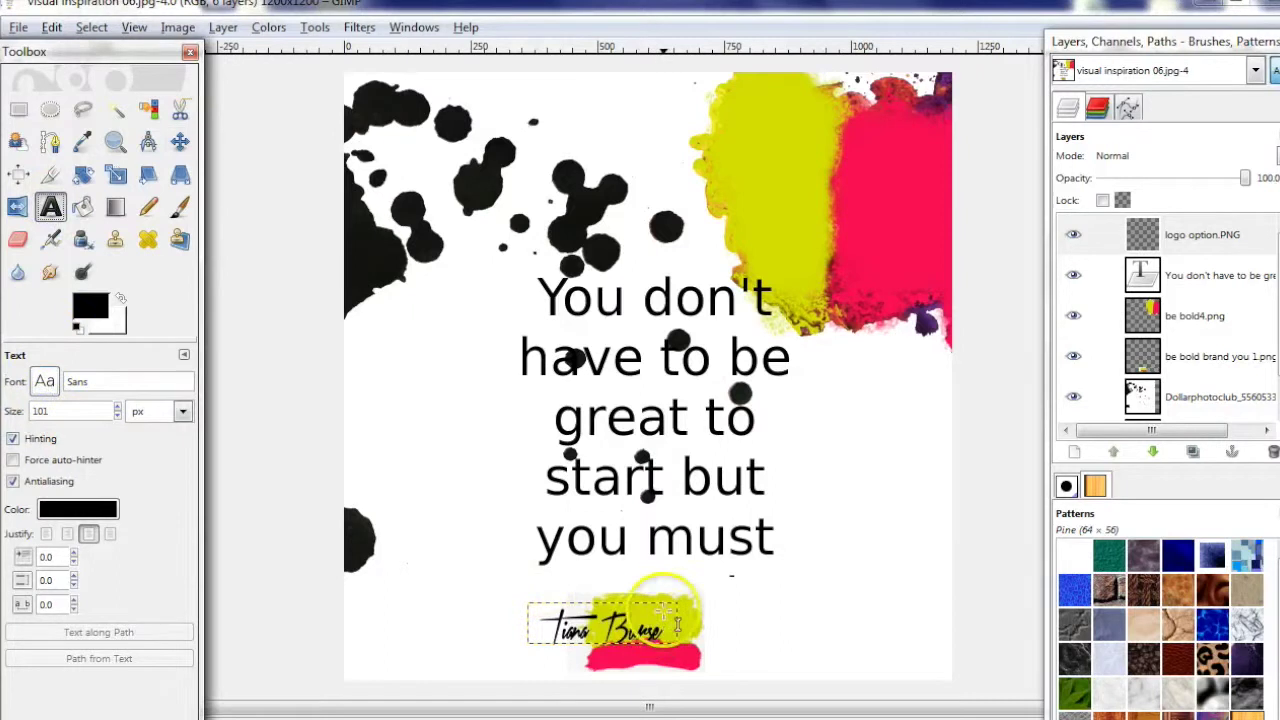
# - Create a '.com' text box beside the signature logo at size 43 px
pyautogui.press('Tab')
pyautogui.click(725, 636)
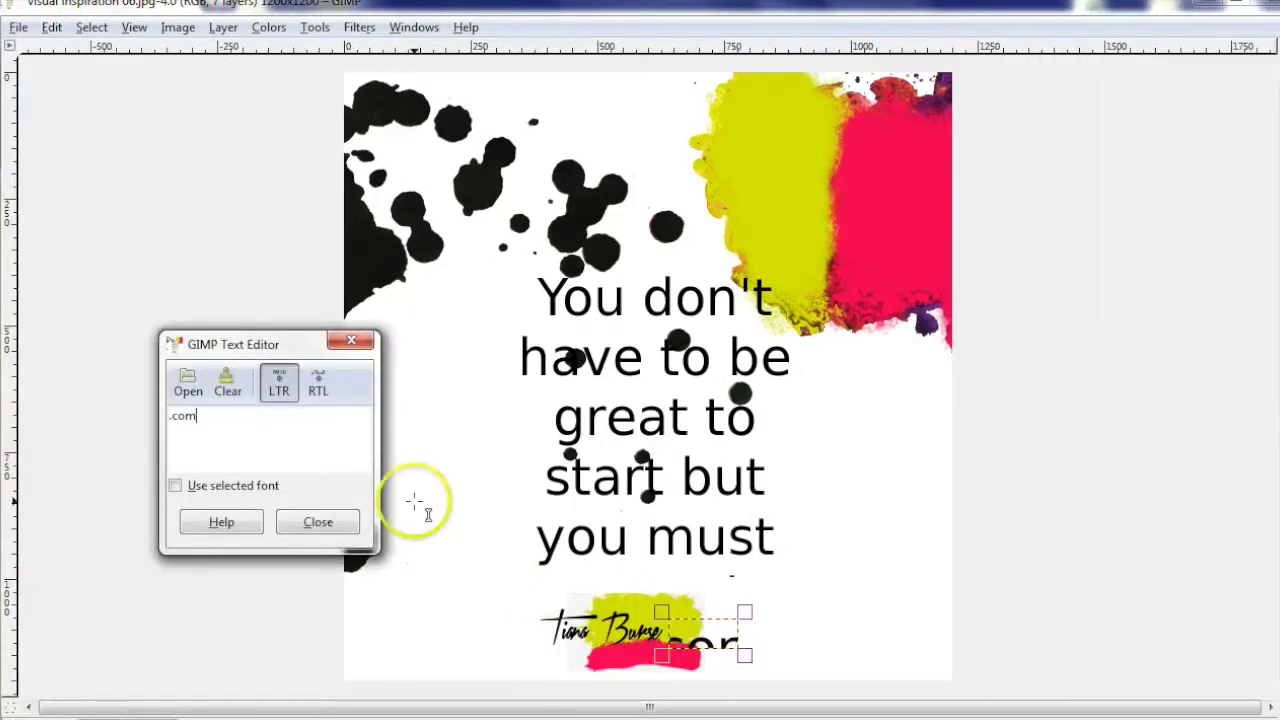
pyautogui.press('Tab')
pyautogui.click(118, 418)
pyautogui.click(685, 634)
# - Close the text editor and select the Background layer
pyautogui.press('Tab')
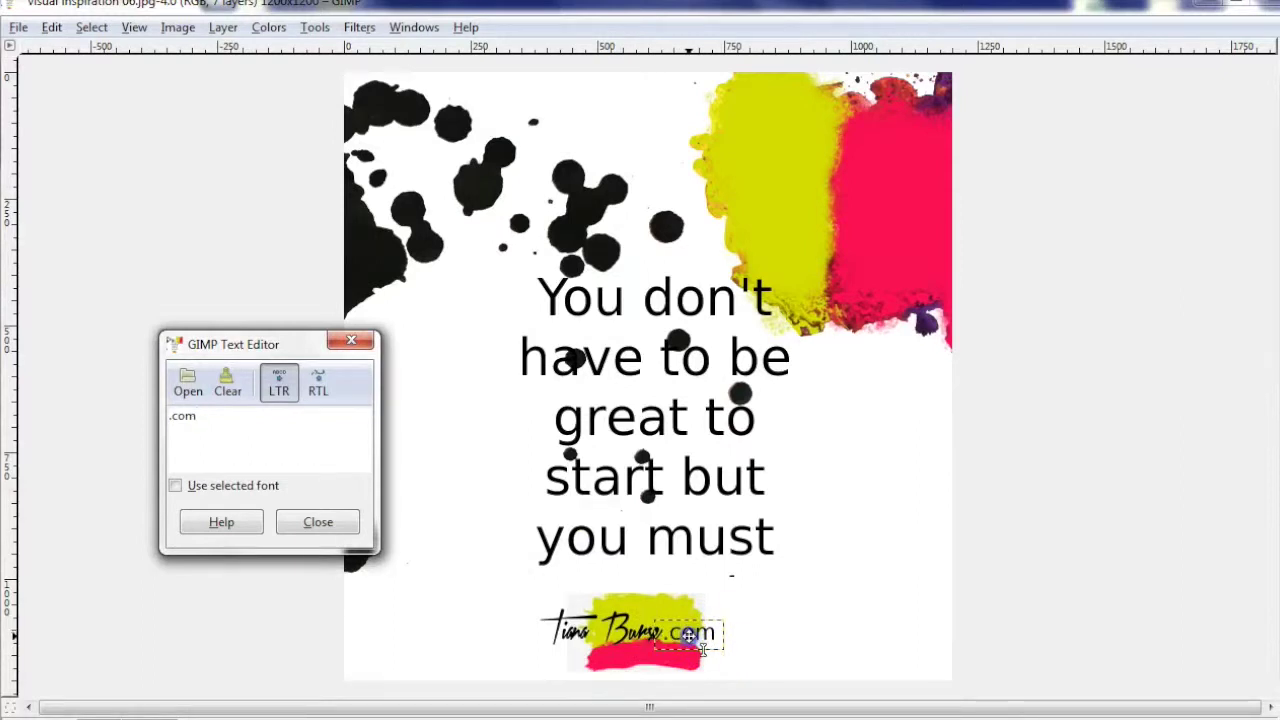
pyautogui.press('Tab')
pyautogui.click(318, 522)
pyautogui.click(1212, 402)
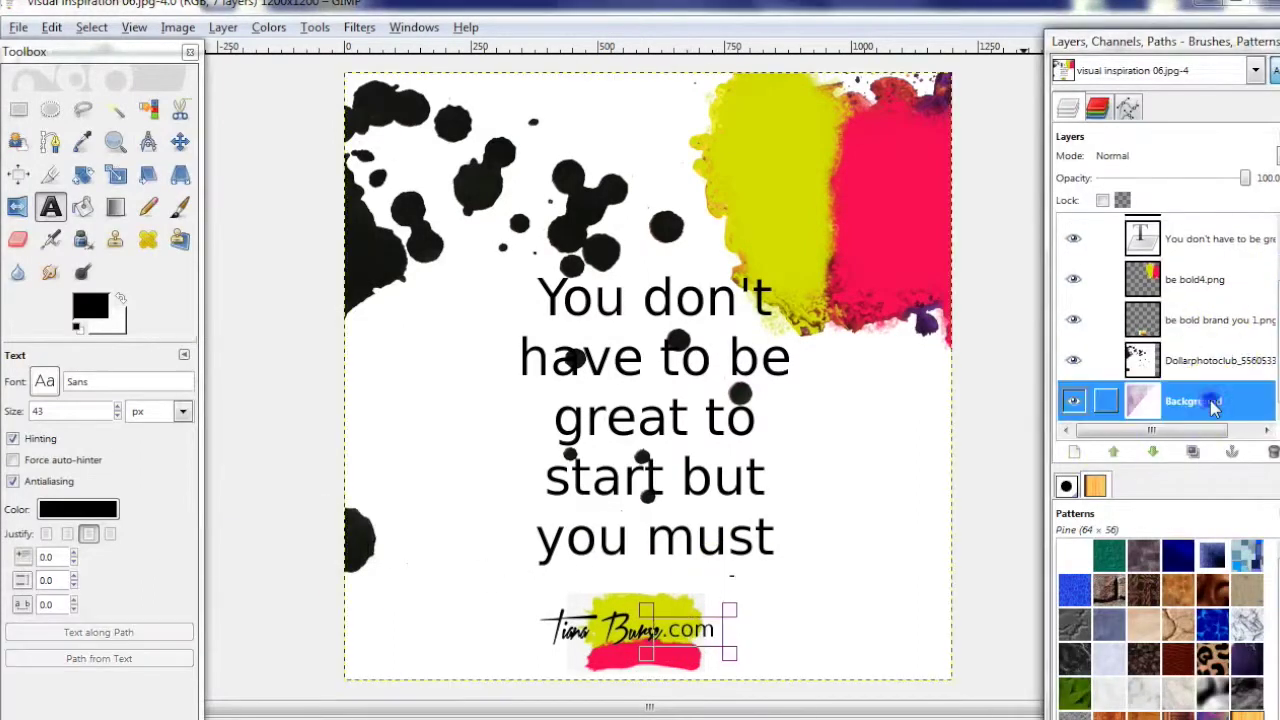
pyautogui.click(970, 437)
pyautogui.press('Tab')
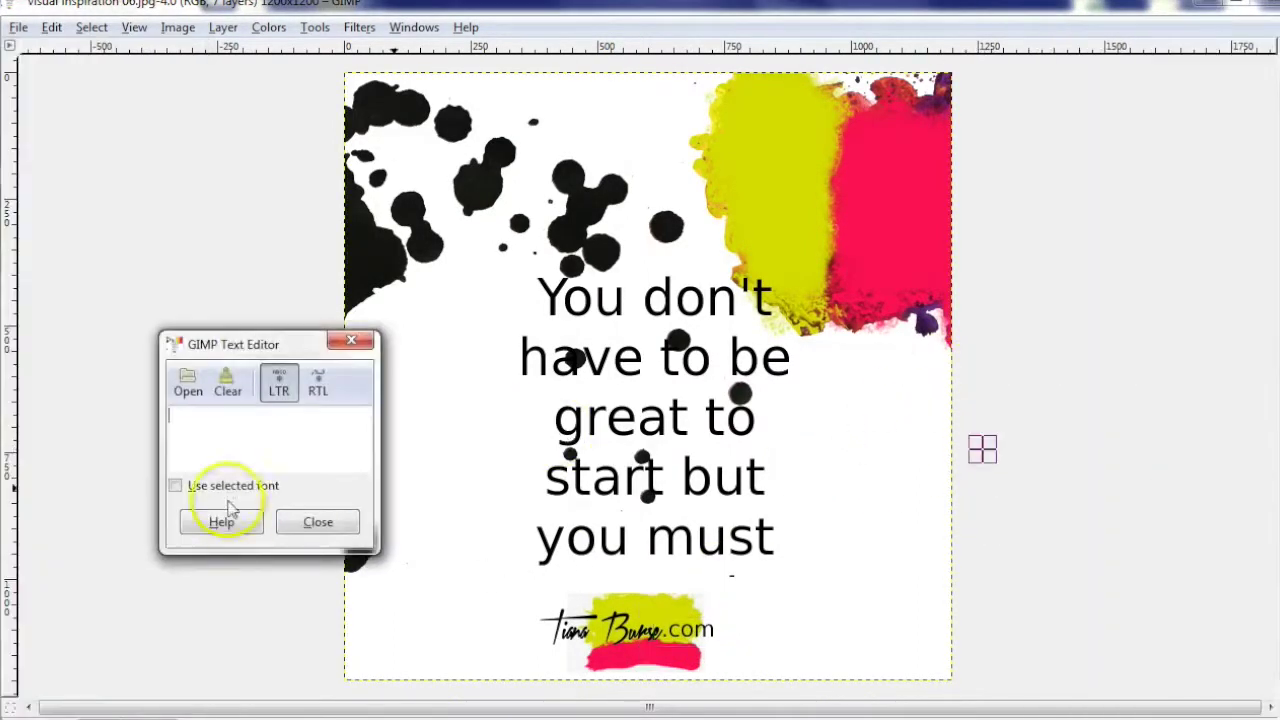
pyautogui.click(300, 514)
pyautogui.press('Tab')
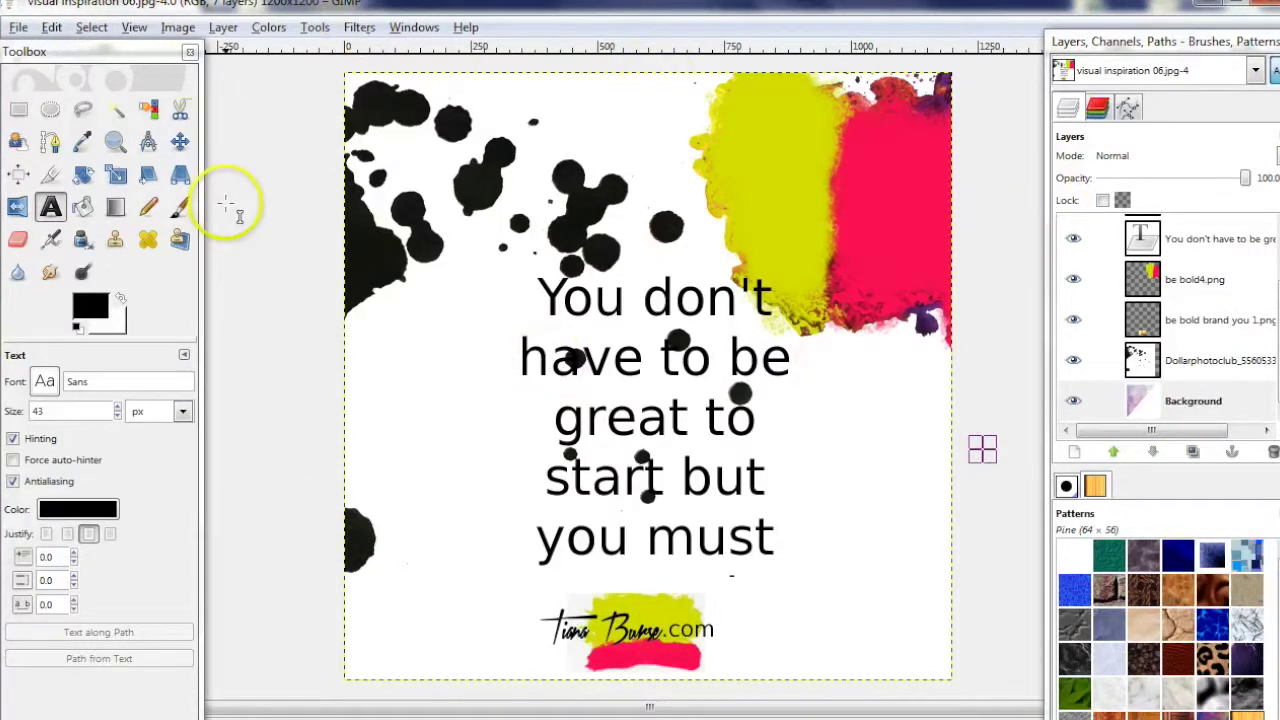
# - Merge Down six times, from the top layer down, until only one Background layer remains
pyautogui.rightClick(1234, 277)
pyautogui.click(1110, 112)
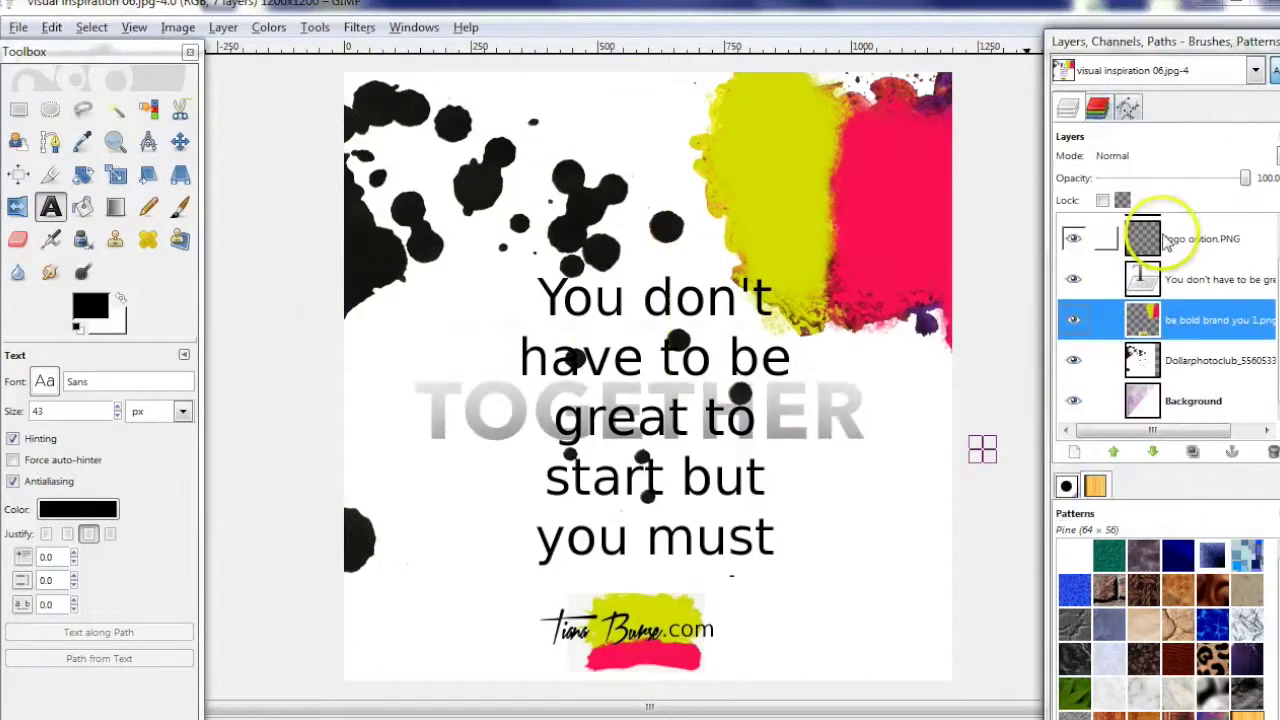
pyautogui.rightClick(1165, 243)
pyautogui.click(1040, 362)
pyautogui.rightClick(1190, 240)
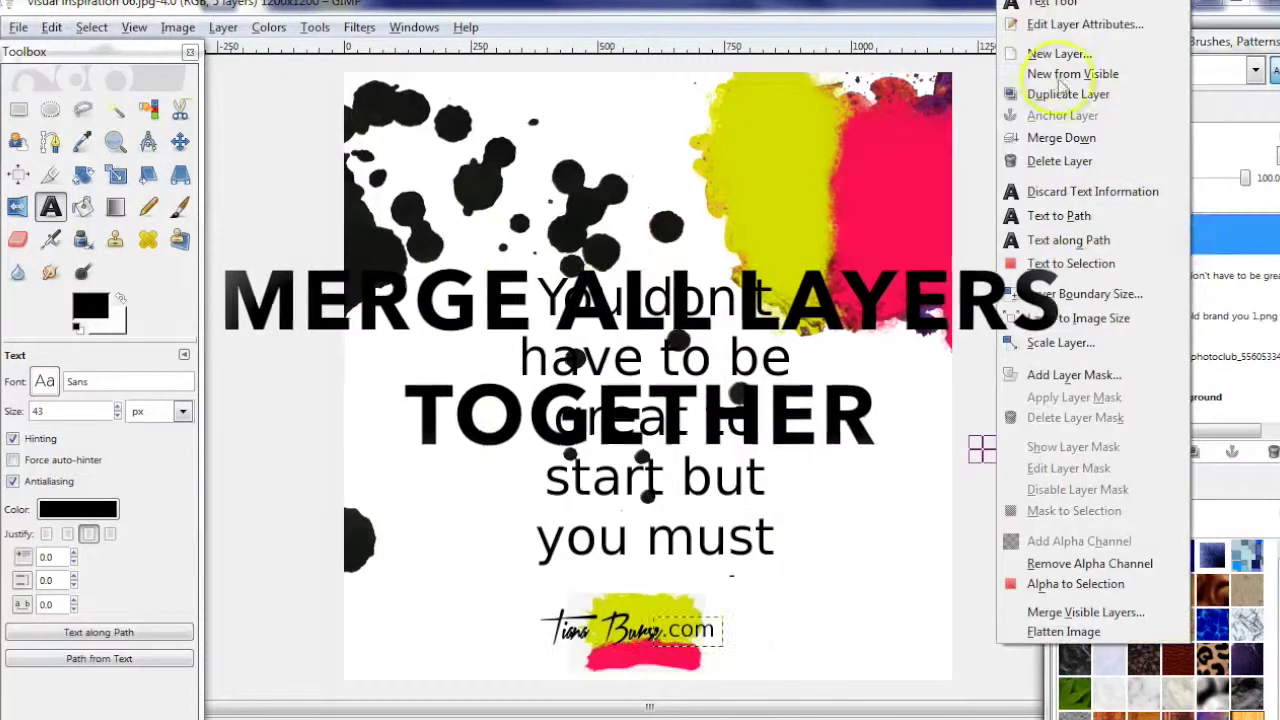
pyautogui.click(1062, 138)
pyautogui.rightClick(1185, 245)
pyautogui.click(1045, 371)
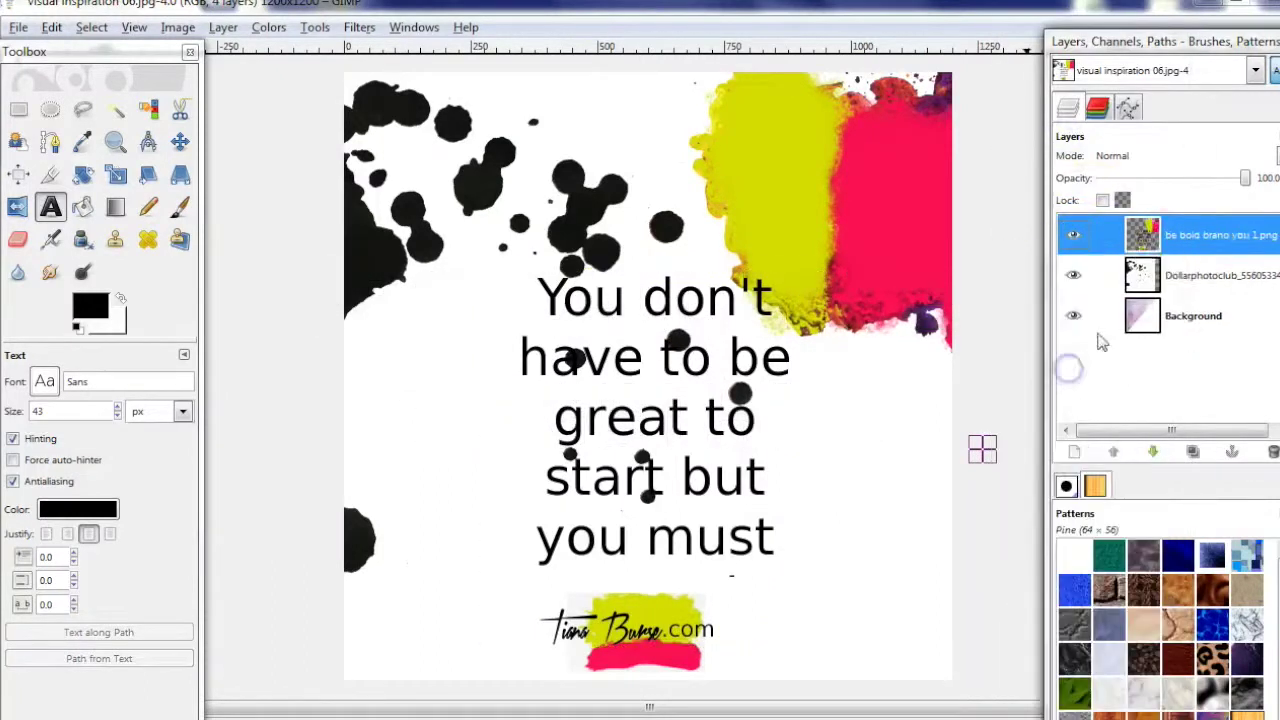
pyautogui.rightClick(1197, 249)
pyautogui.click(1070, 365)
pyautogui.rightClick(1193, 240)
pyautogui.click(1096, 362)
pyautogui.click(14, 28)
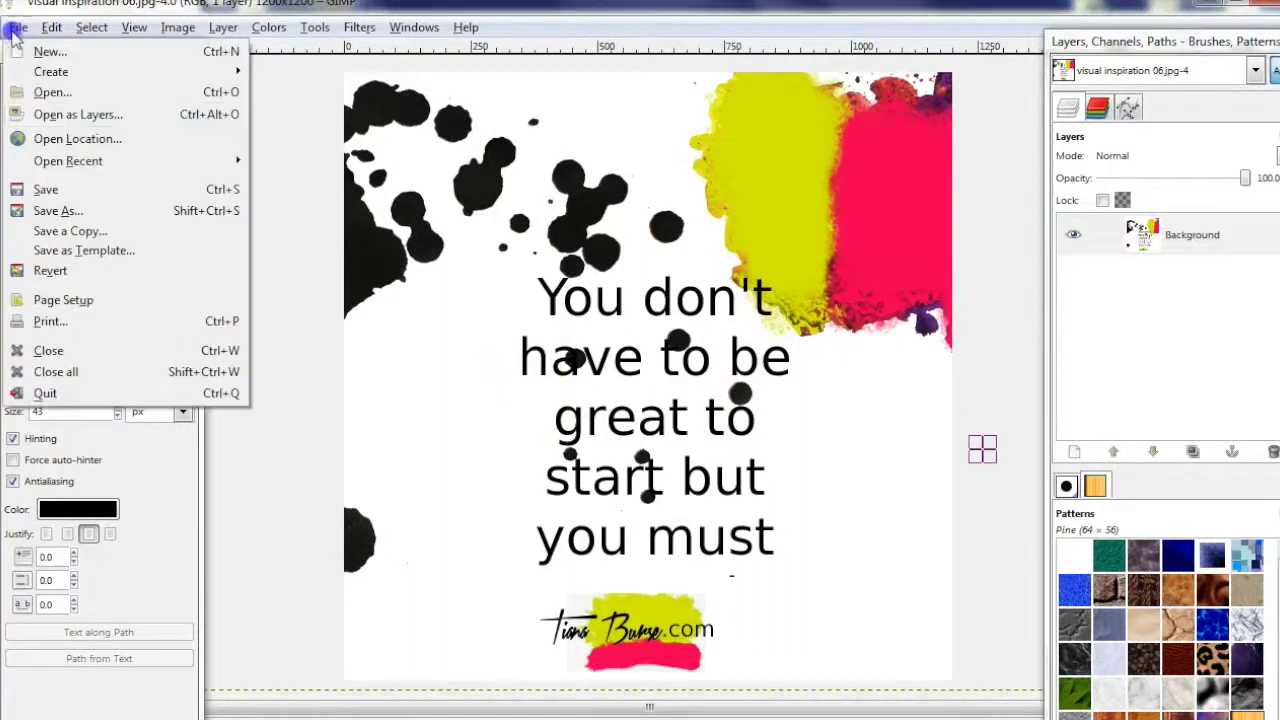
# - Save as 'visual inspiration 10.jpg' and preview it from Desktop > HD website pics
pyautogui.click(72, 211)
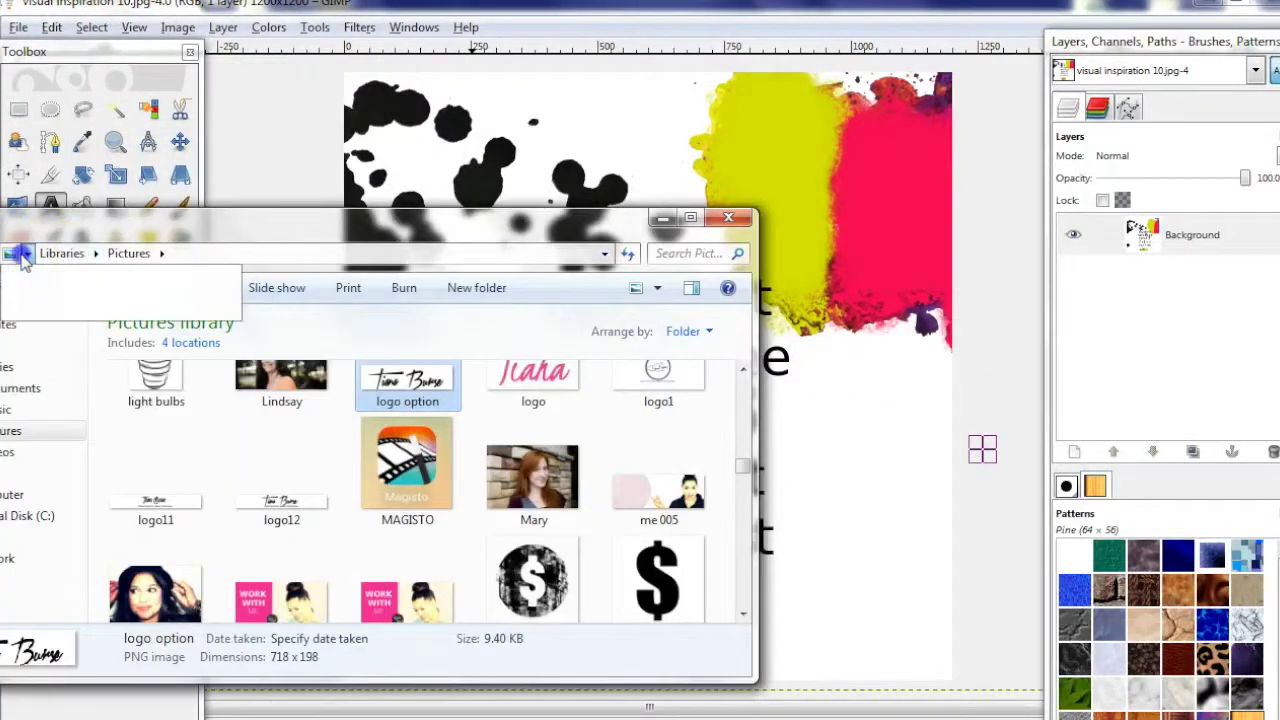
pyautogui.click(95, 253)
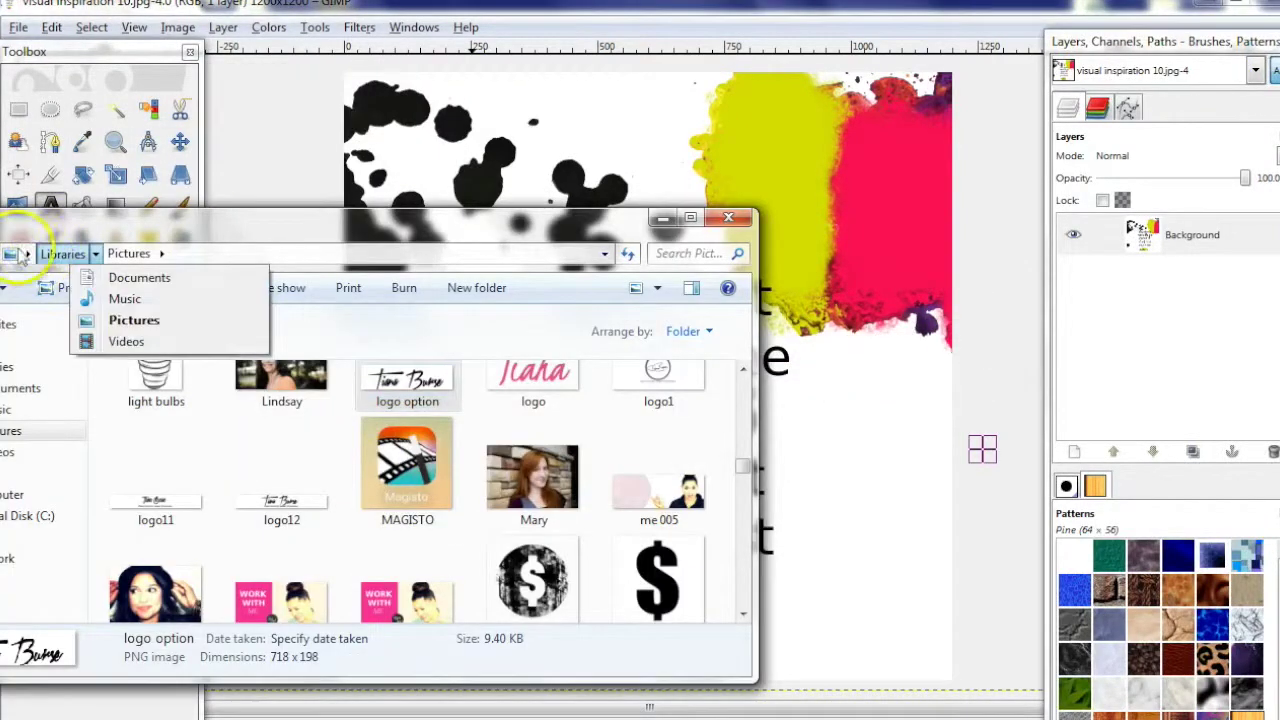
pyautogui.click(51, 329)
pyautogui.doubleClick(385, 343)
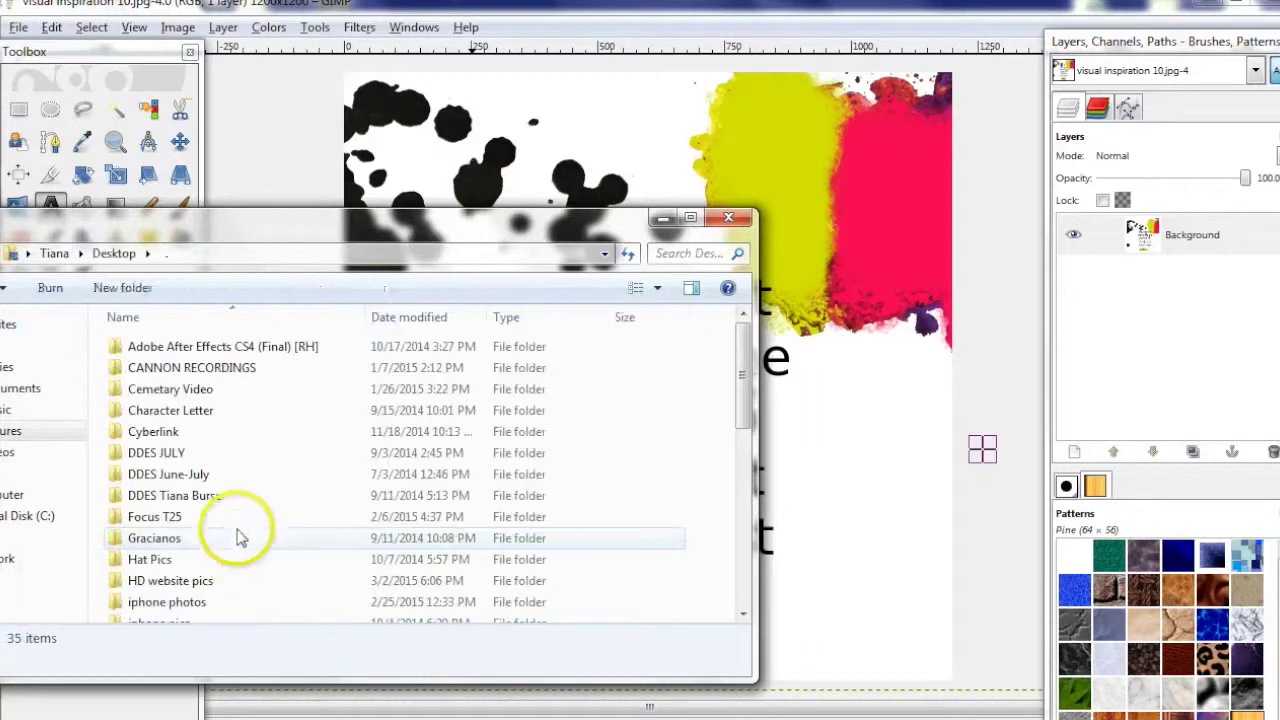
pyautogui.doubleClick(237, 581)
pyautogui.moveTo(741, 316); pyautogui.dragTo(747, 577)
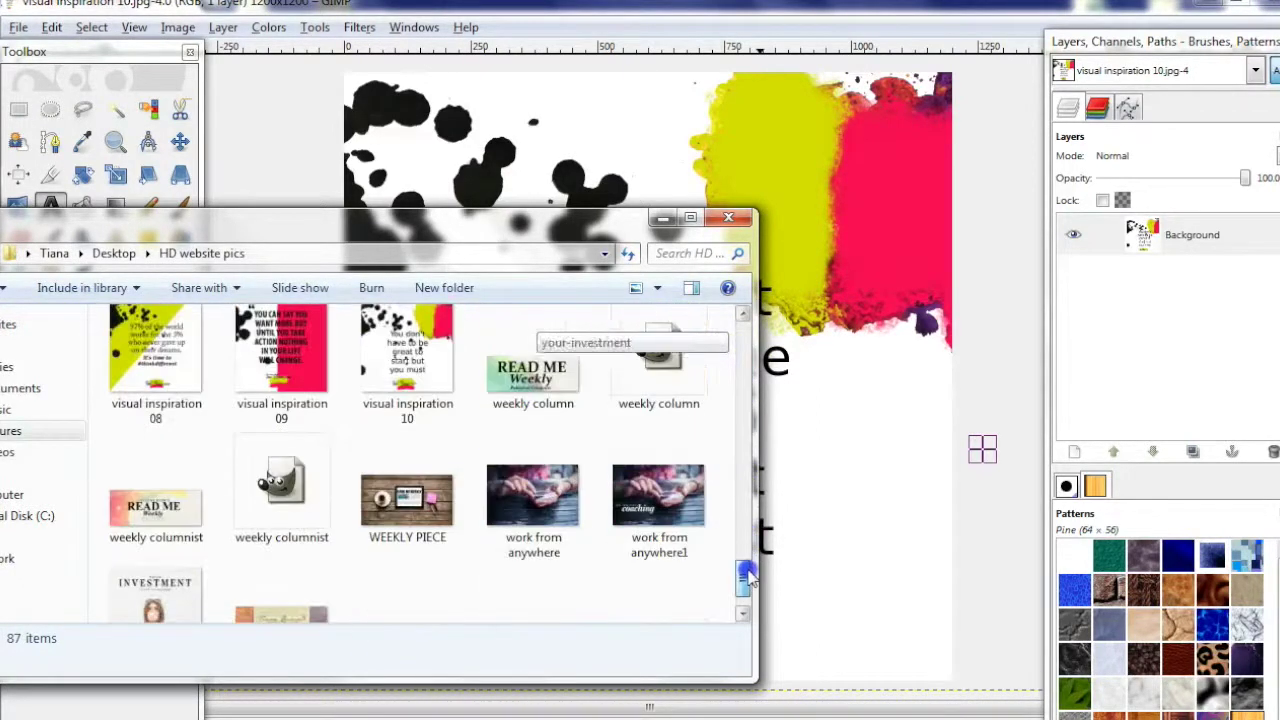
pyautogui.doubleClick(418, 352)
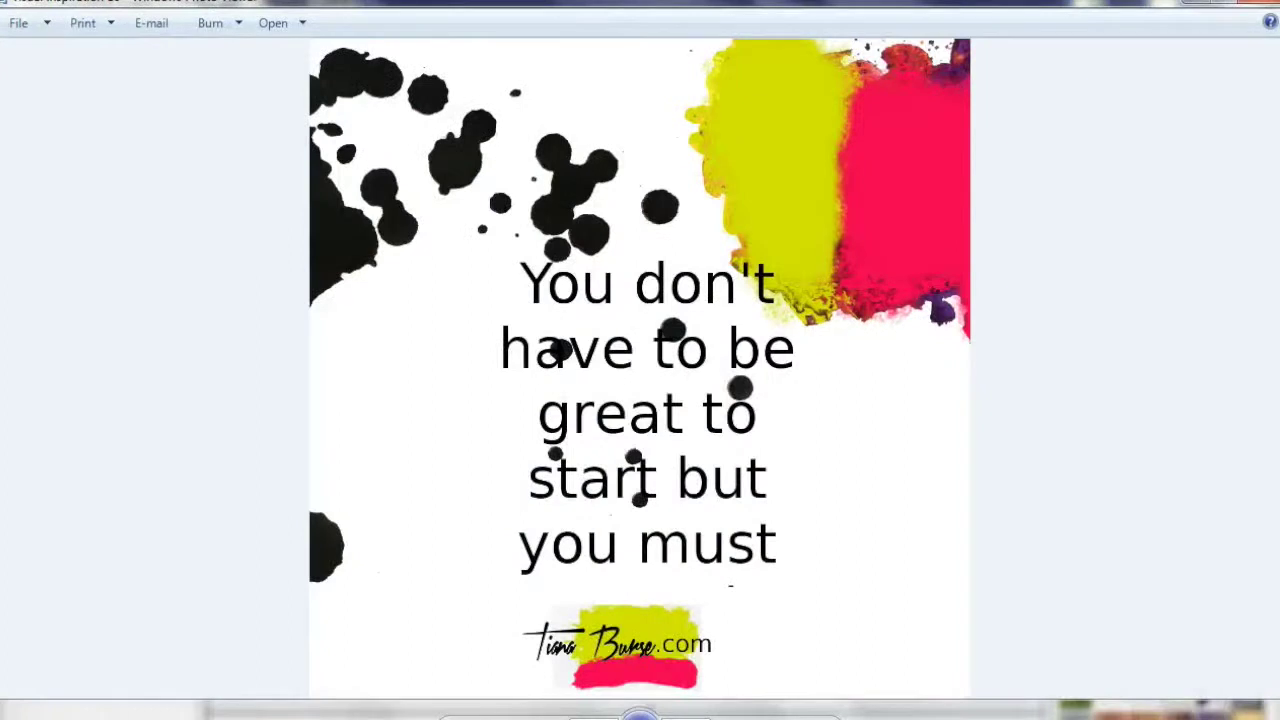